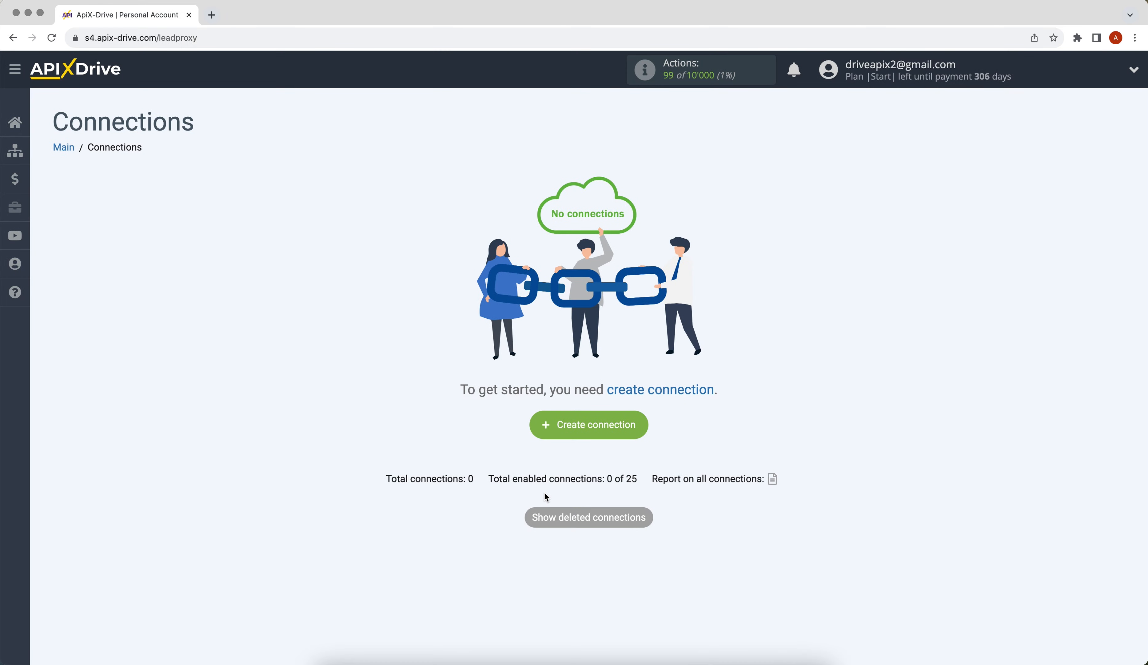
Create a new connection and set Google Sheets as its data source system.
left_click(543, 433)
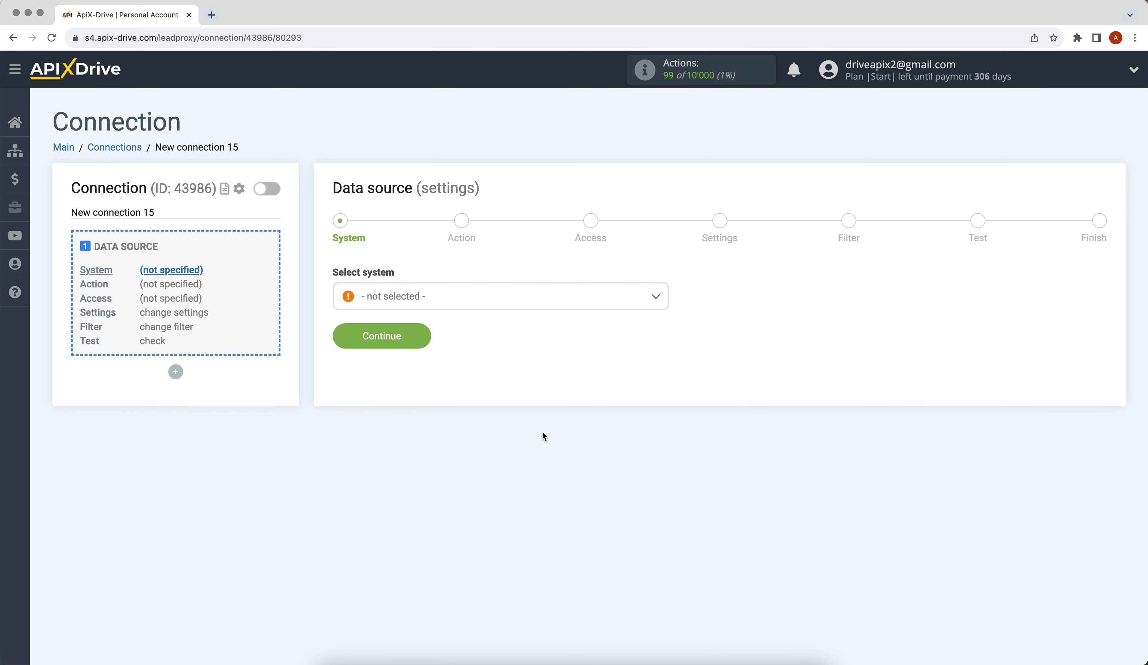
left_click(484, 302)
left_click_drag(669, 324, 668, 386)
left_click(430, 449)
left_click(361, 340)
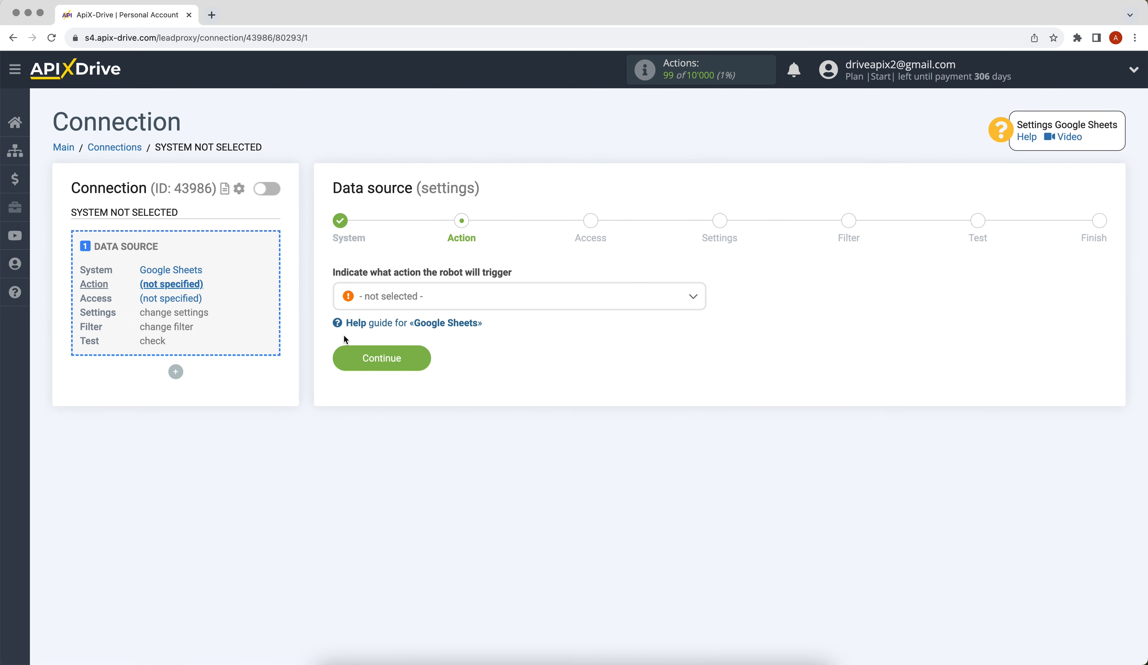
Set the data source action to Get ROWS (new) and proceed to the access stage.
left_click(397, 303)
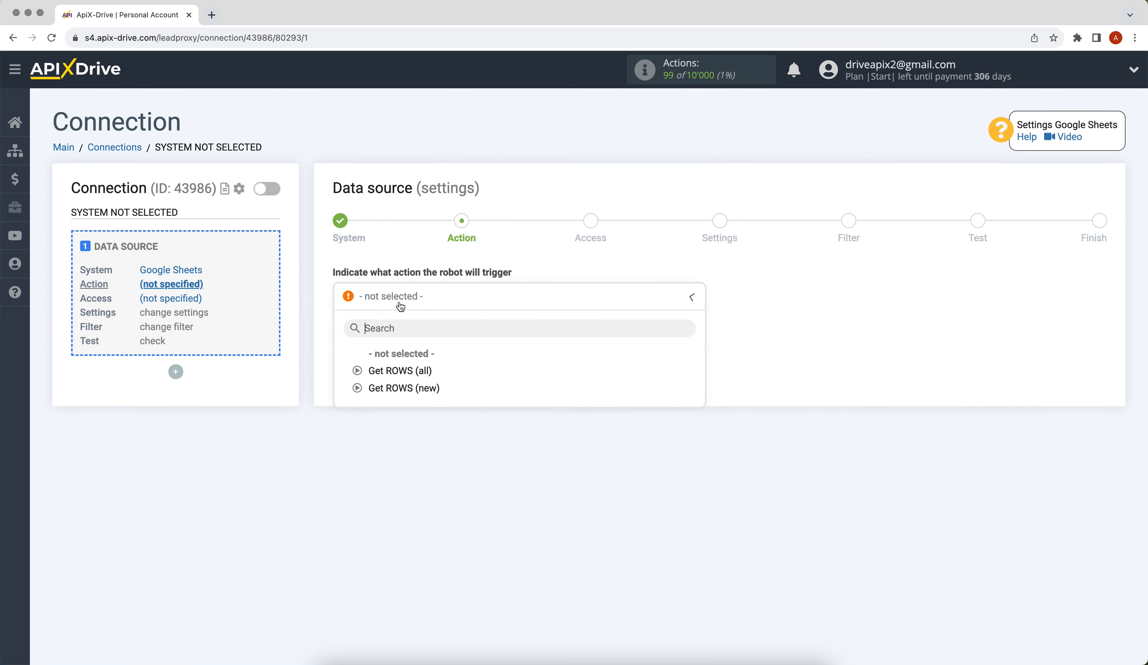
left_click(393, 388)
left_click(347, 364)
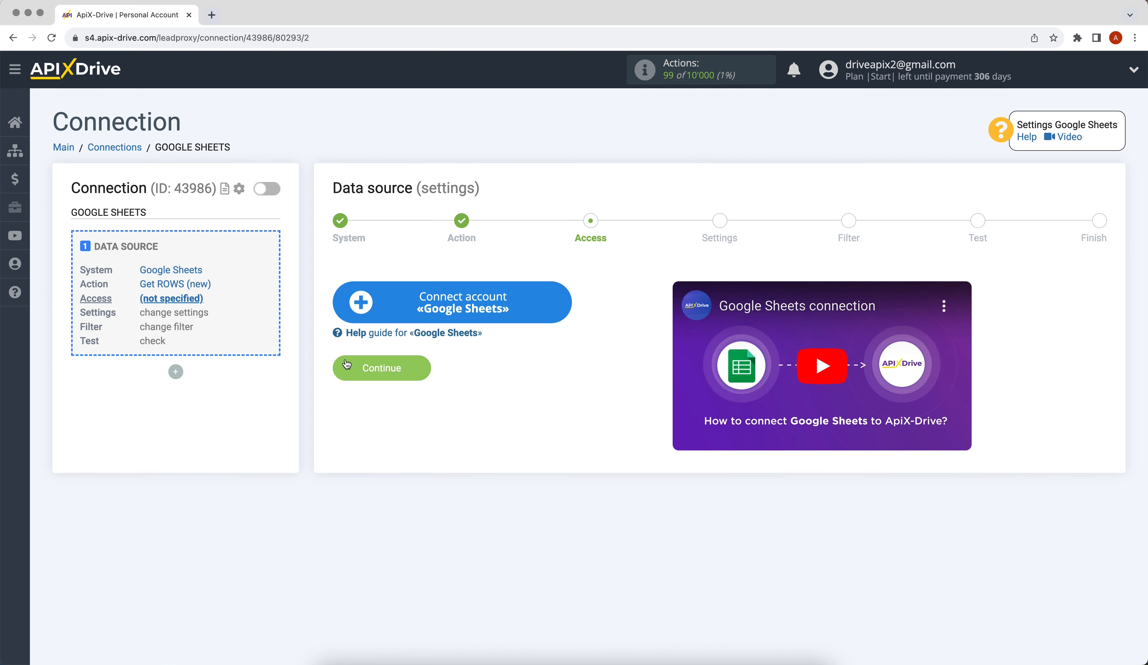
Start connecting a Google Sheets account and submit the account's e-mail address in the Google sign-in window.
left_click(352, 301)
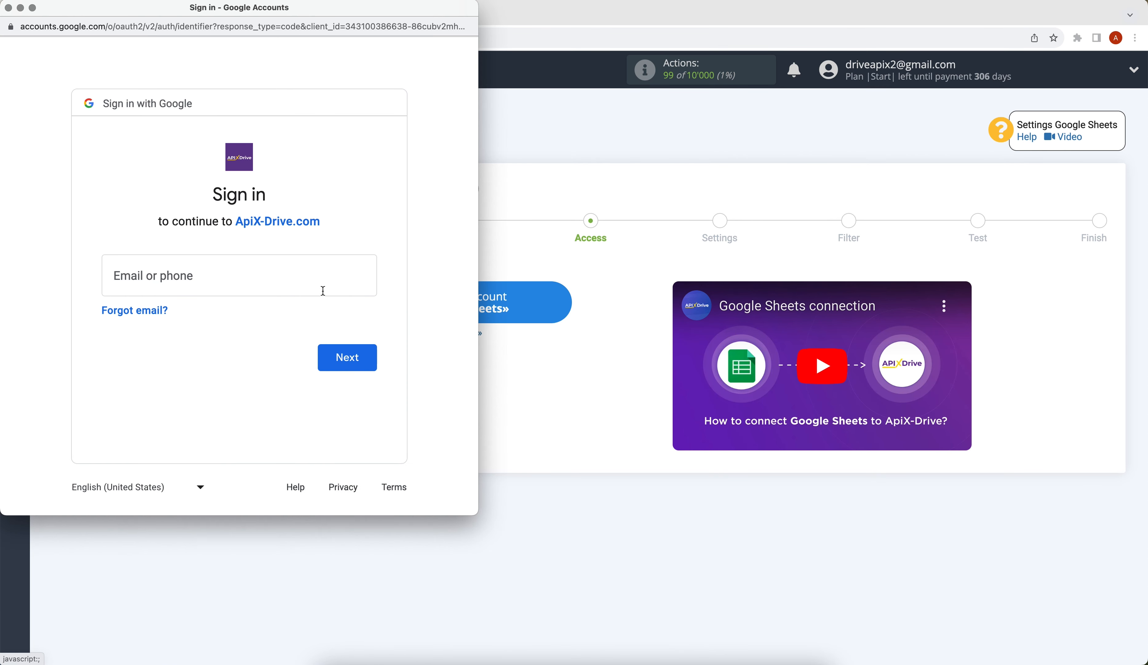
left_click(229, 274)
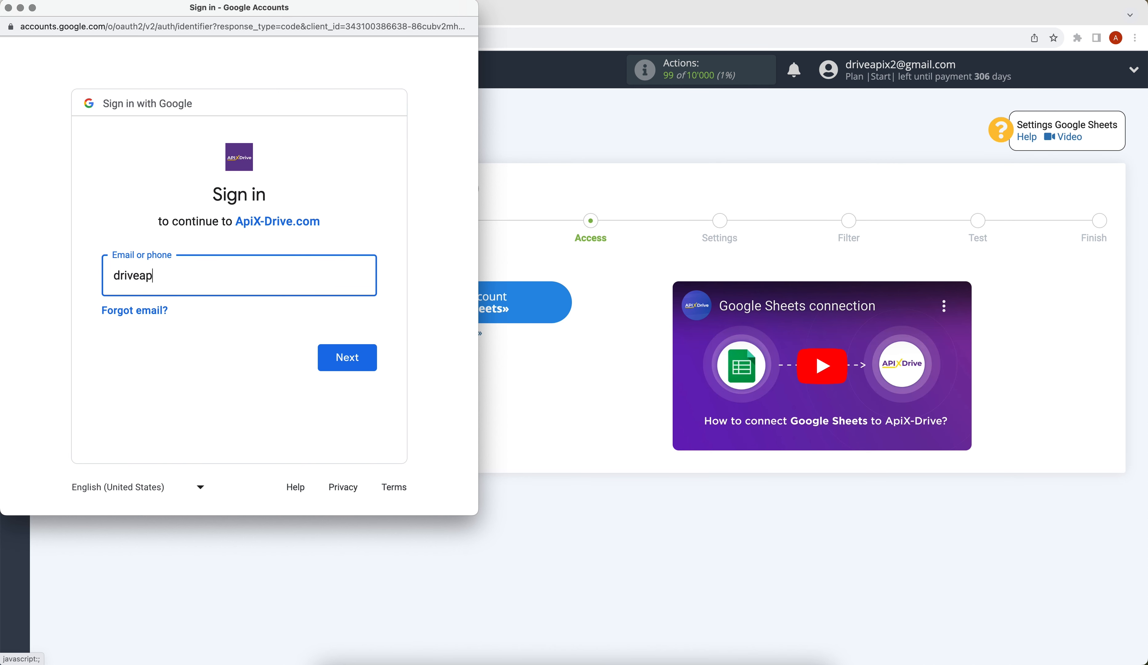
left_click(332, 361)
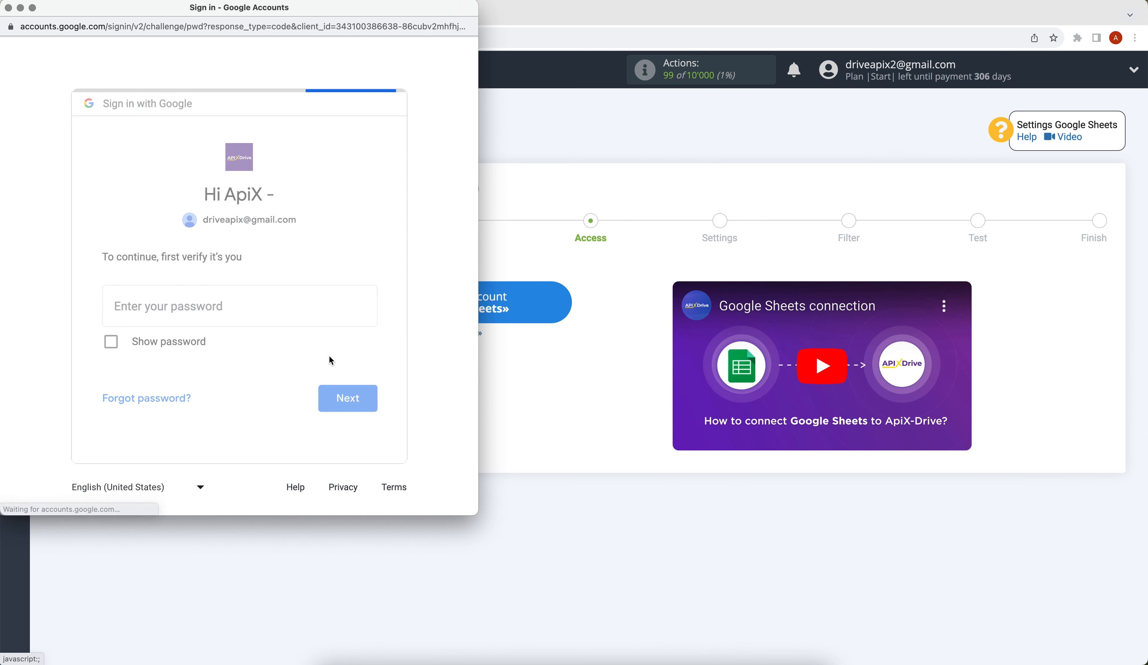
Enter the Google account password and grant ApiX-Drive.com the additional access it requests.
type("••••••••")
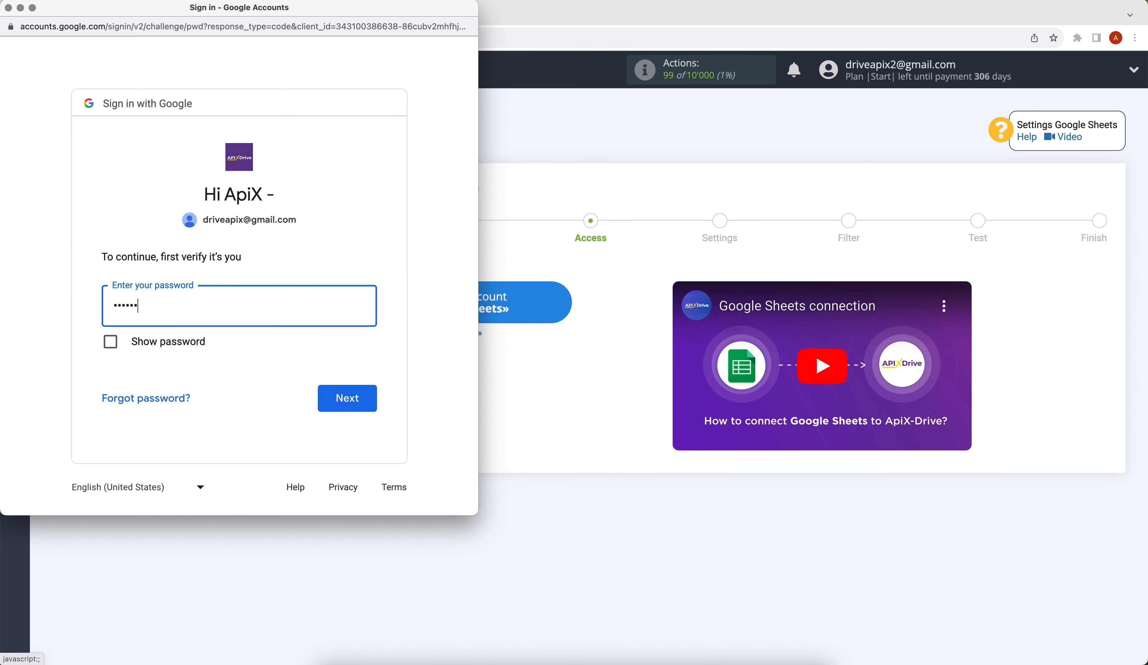
left_click(372, 404)
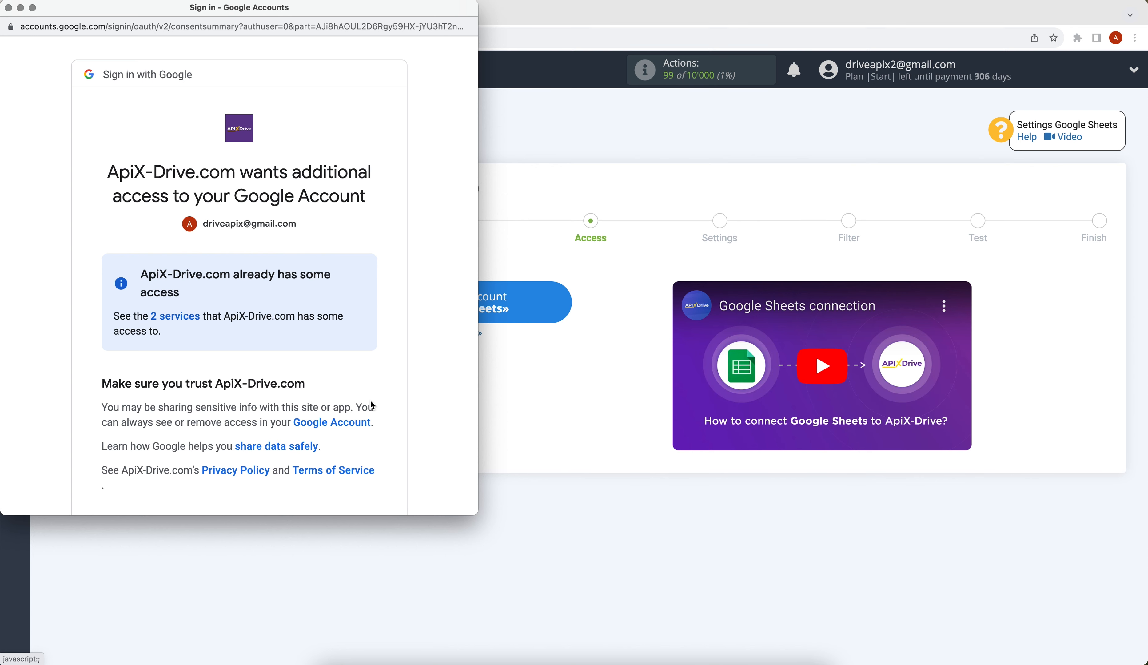
scroll(372, 405, "down", 2)
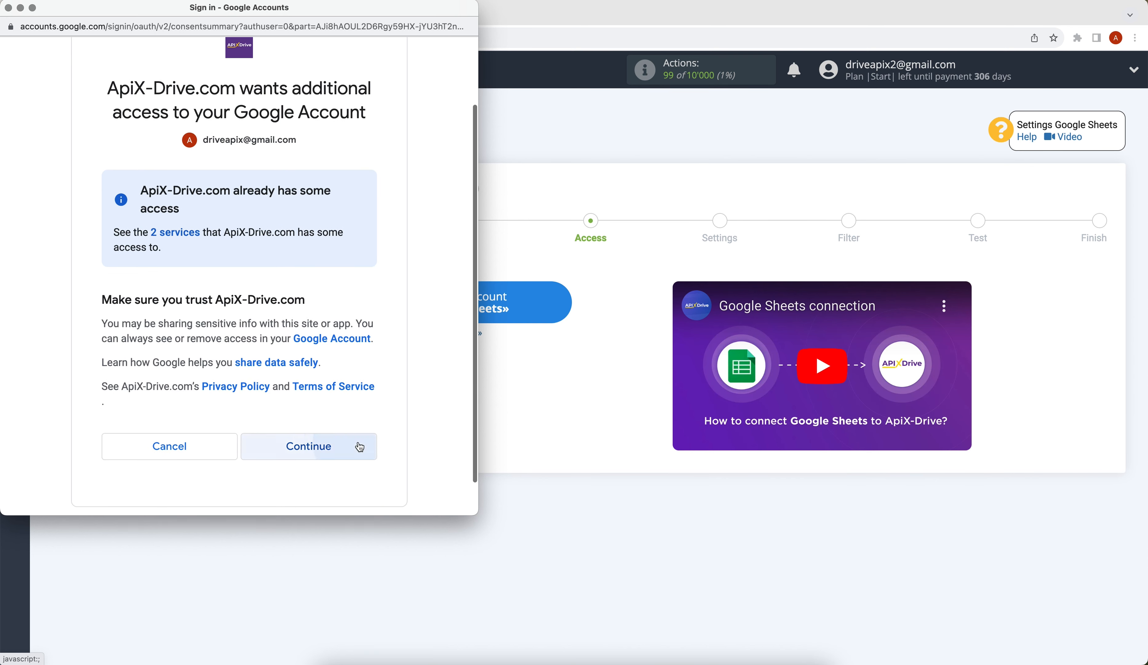
left_click(362, 444)
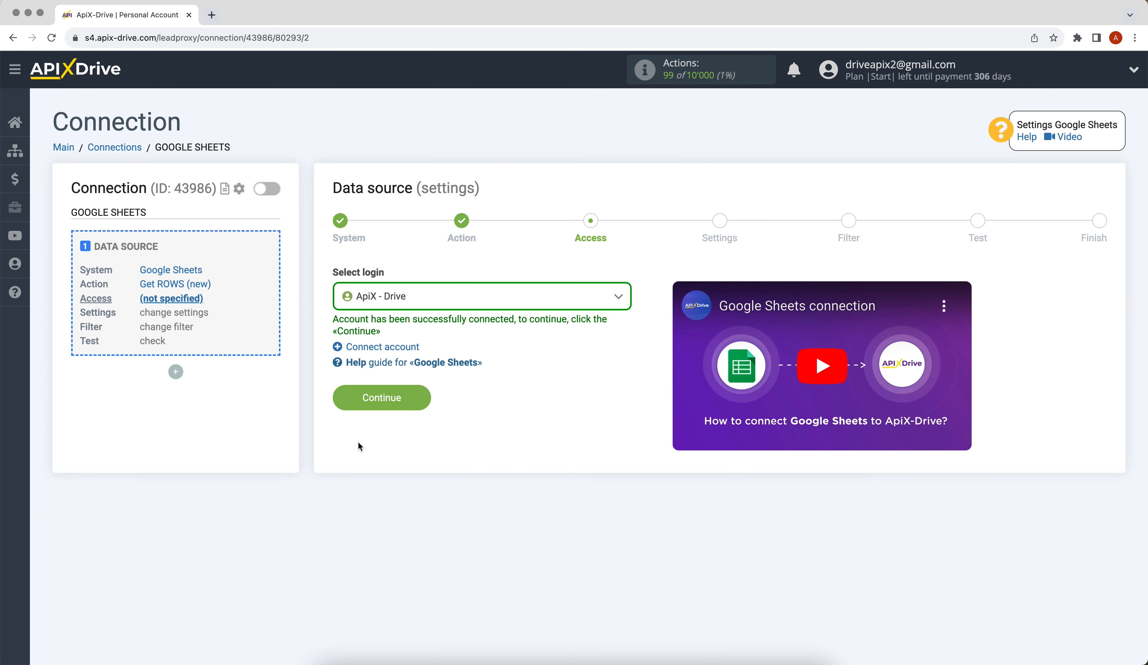
Choose the connected ApiX - Drive login as the data source access and proceed to the settings stage.
left_click(479, 303)
left_click(463, 387)
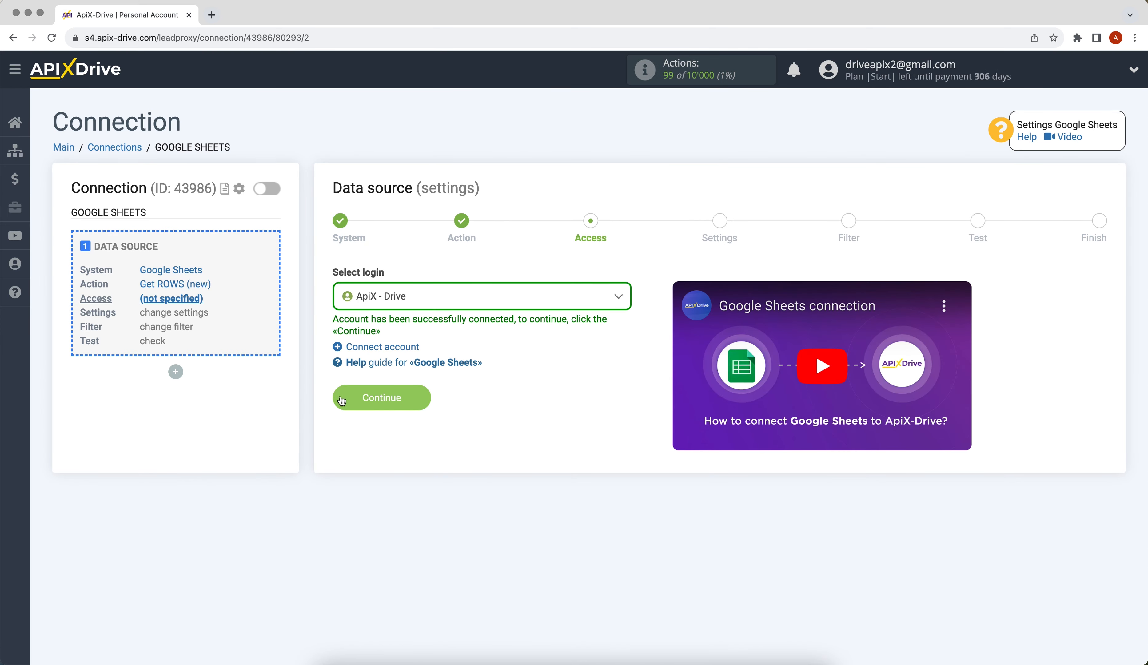
left_click(342, 400)
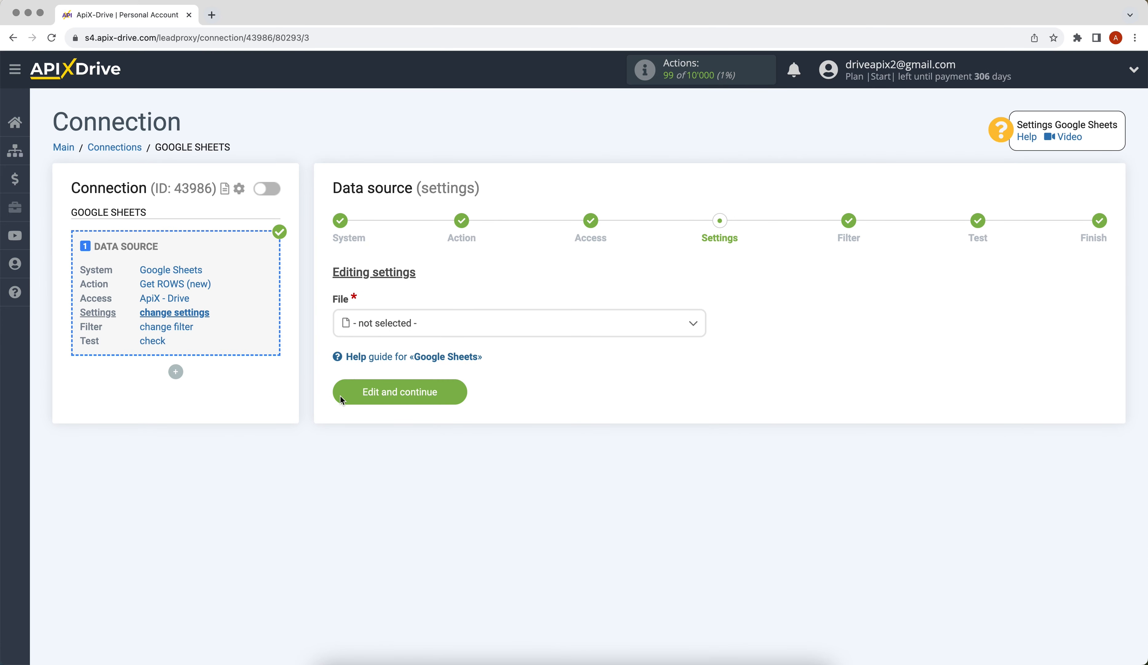
Configure the Google Sheets source with file ApiX-Drive, sheet 1 and data loading starting from row 2.
left_click(401, 327)
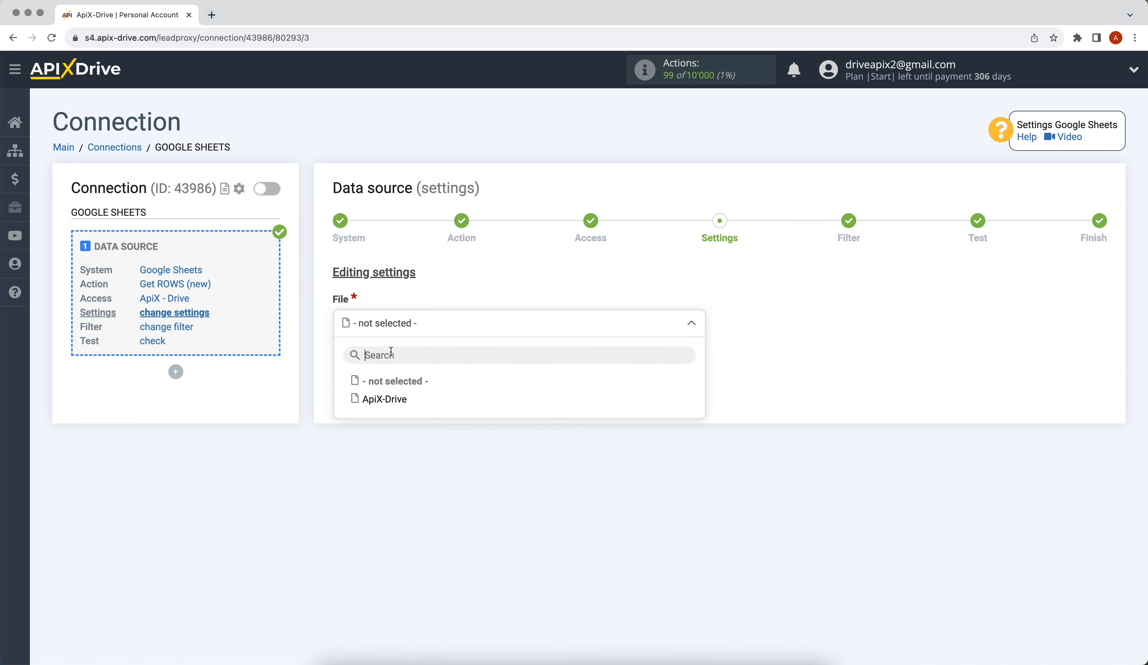
left_click(383, 400)
left_click(358, 392)
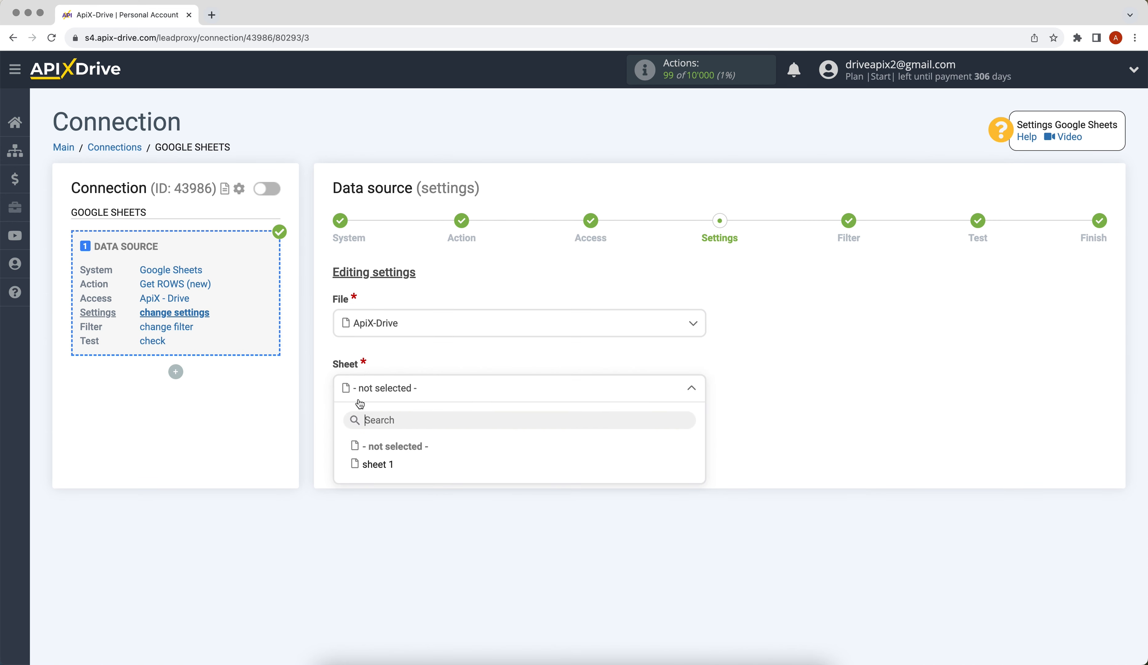
left_click(373, 464)
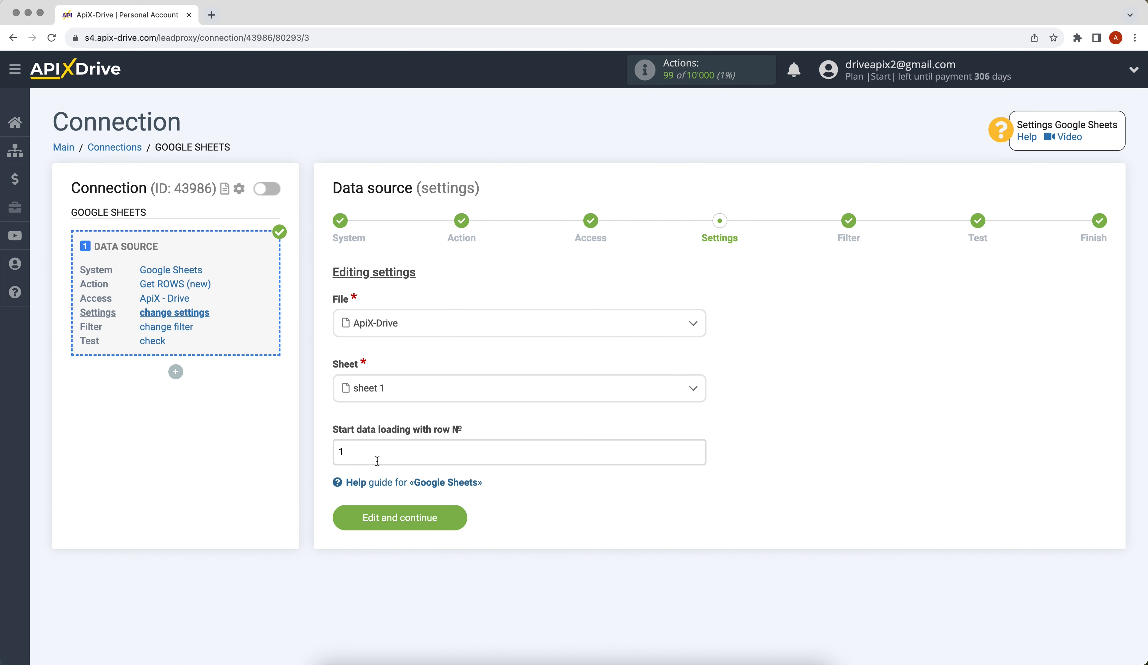
left_click(356, 452)
key("BackSpace")
type("2")
left_click(378, 518)
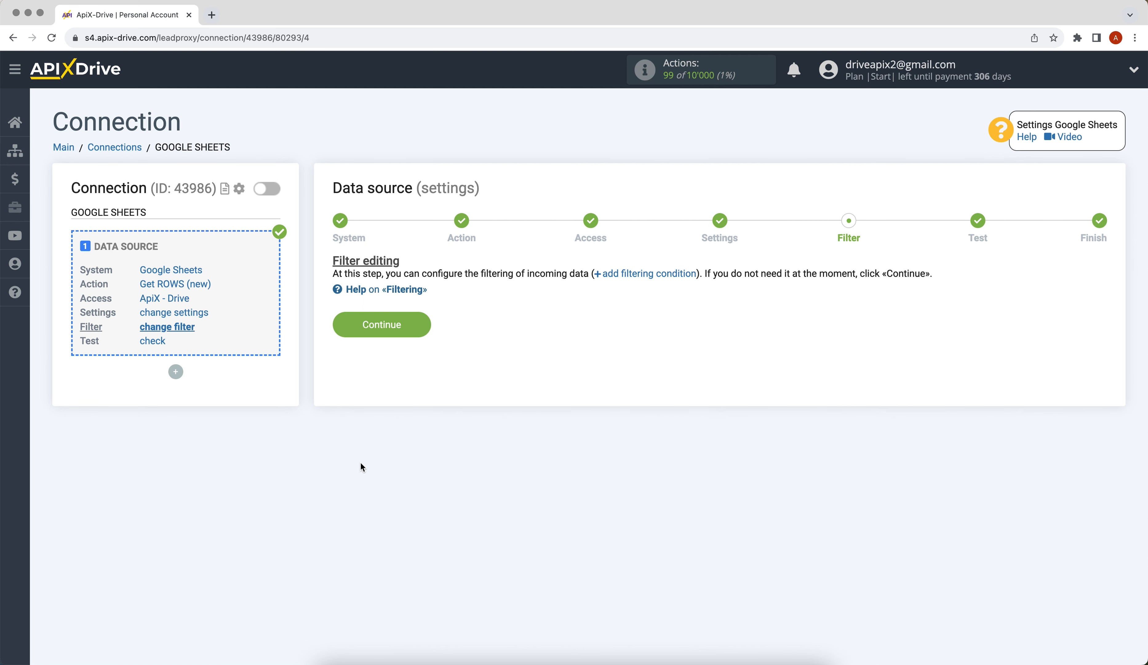
Complete the data source setup without a filter, accepting the test data, and start configuring the data destination.
left_click(360, 324)
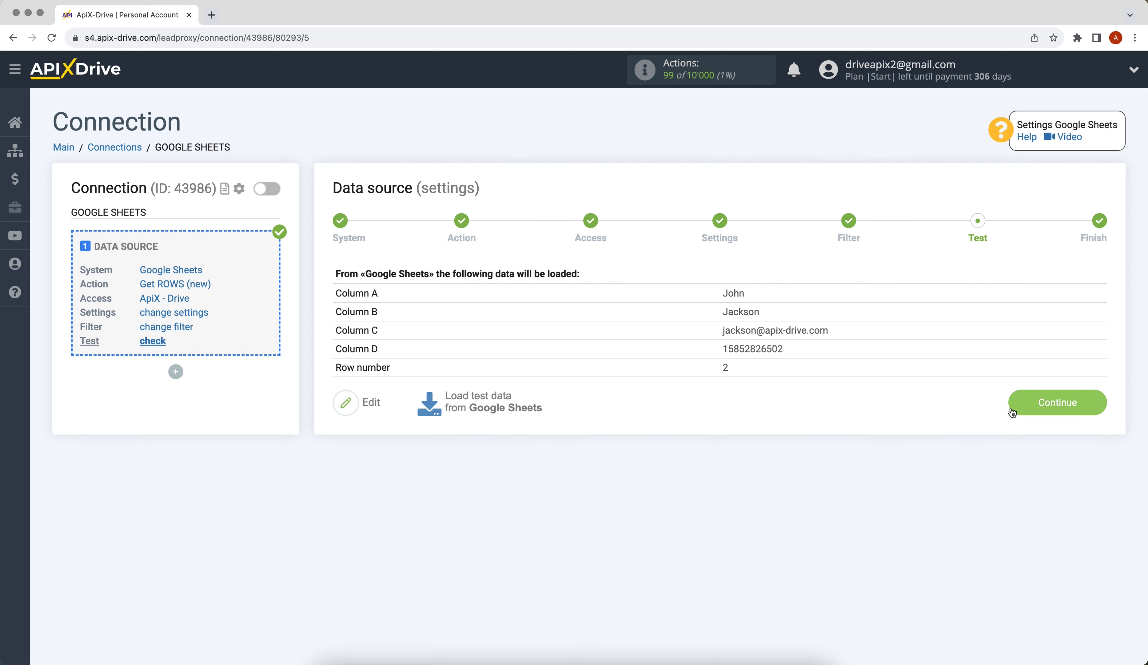
left_click(1012, 411)
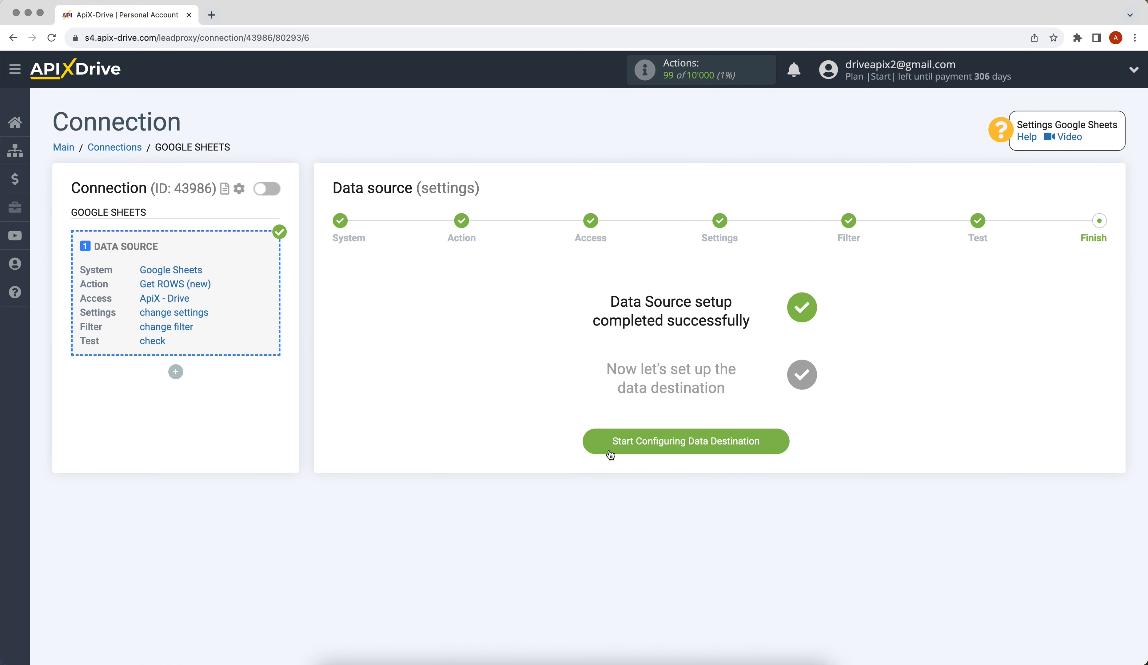
left_click(599, 447)
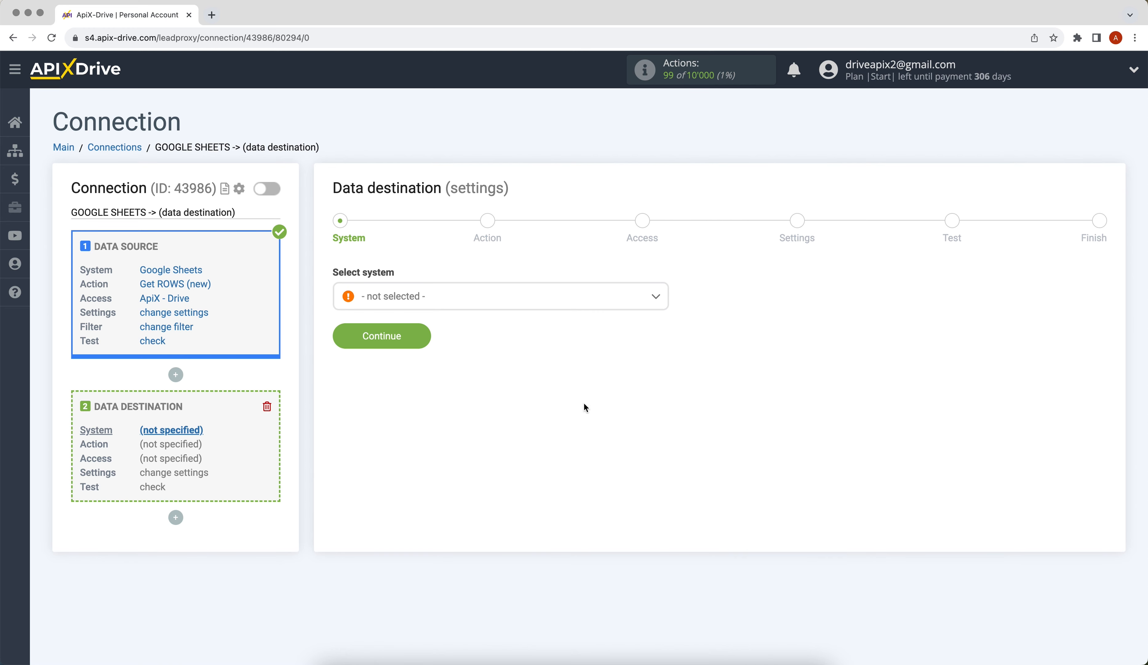
Set Instantly as the data destination system.
left_click(546, 305)
scroll(664, 315, "down", 1)
left_click_drag(664, 313, 673, 387)
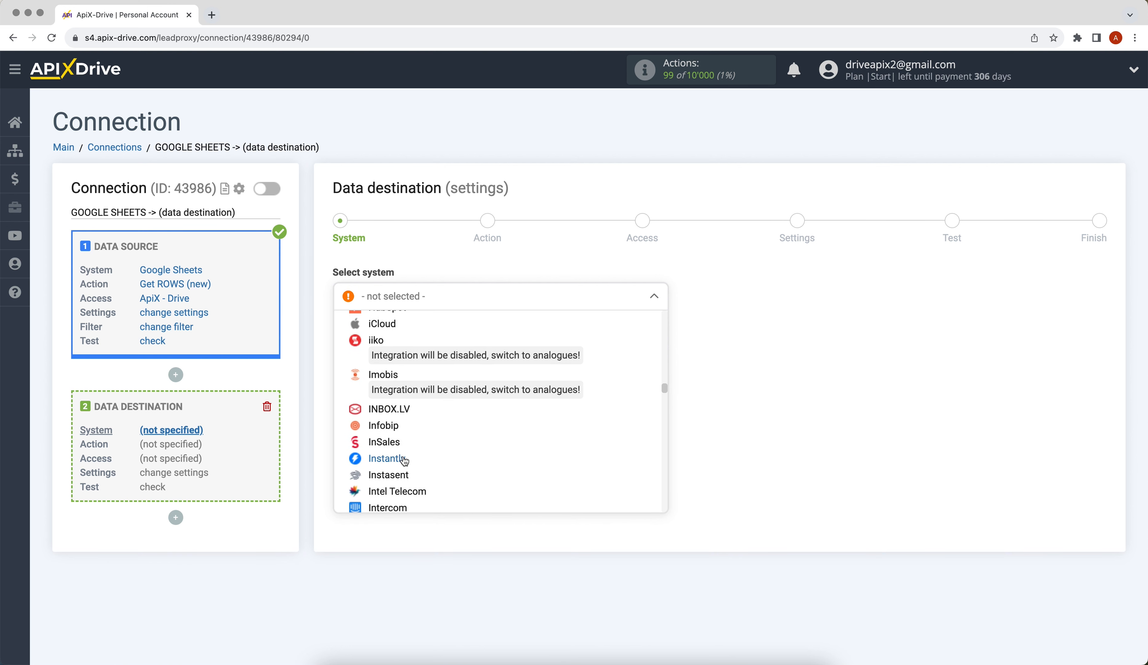
left_click(403, 458)
left_click(346, 340)
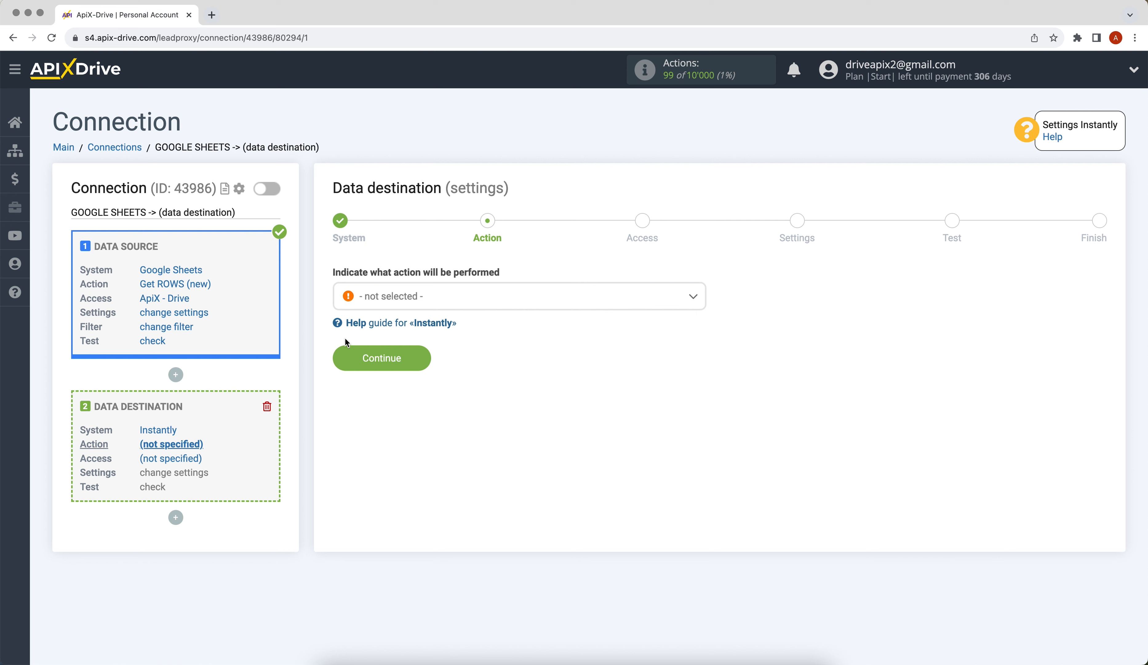
Set the destination action to Add LEAD to campaign and proceed to the access stage.
left_click(400, 301)
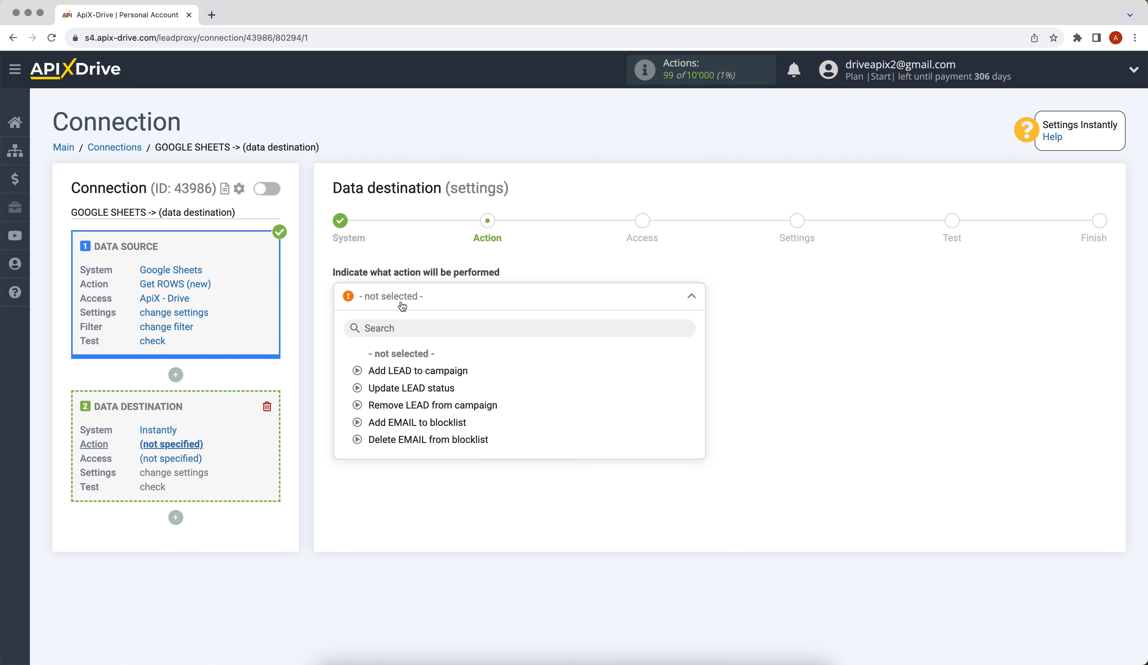
left_click(406, 371)
left_click(338, 359)
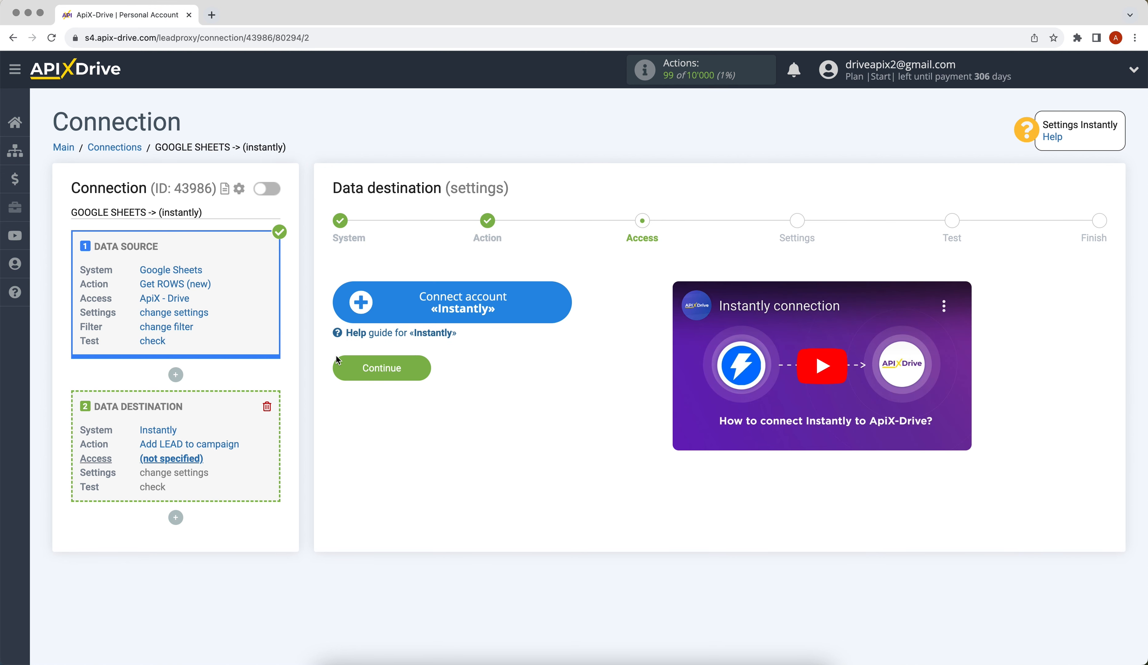
Start connecting an Instantly account, then switch to Instantly and copy the Instantly API key from its integration settings.
left_click(359, 299)
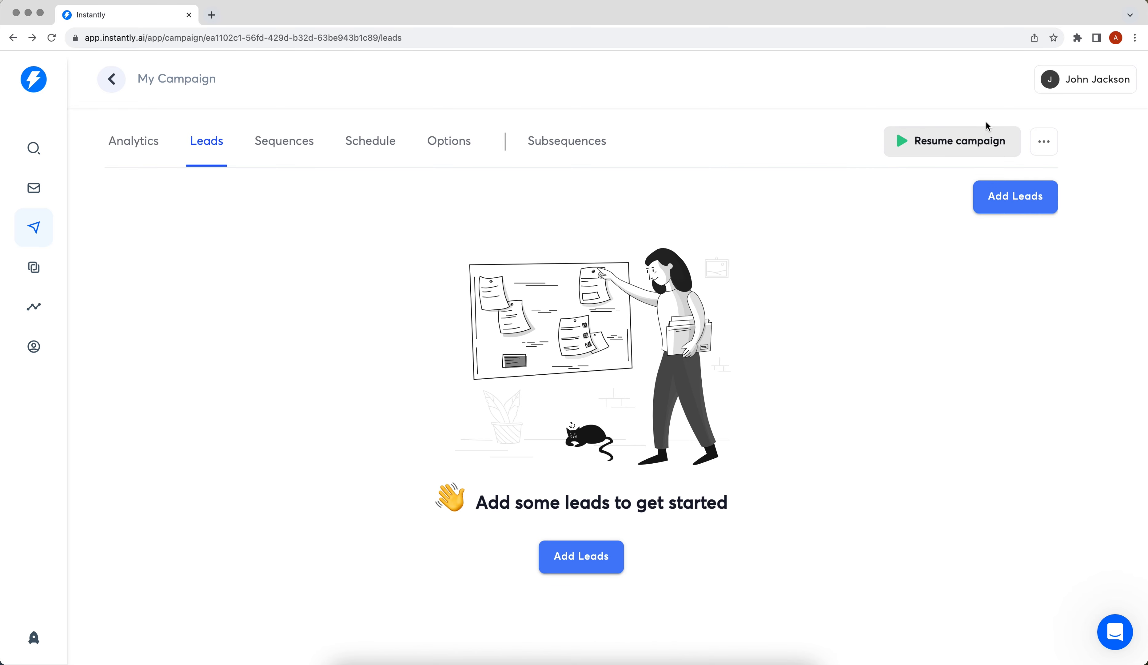
left_click(1082, 94)
left_click(1072, 201)
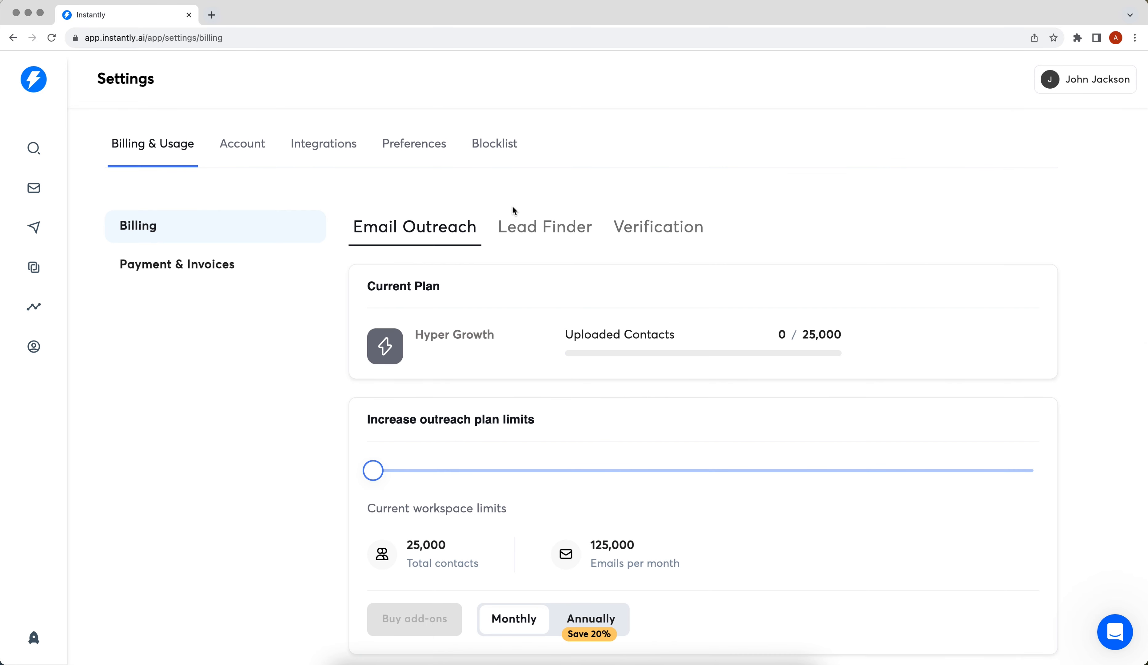
left_click(338, 155)
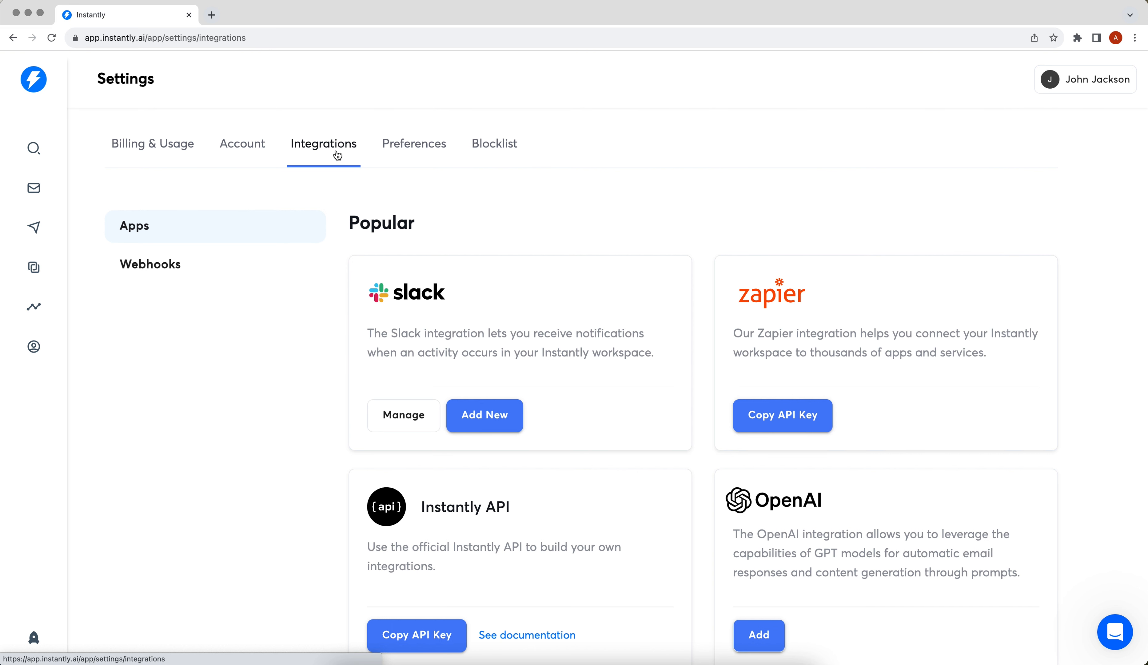
scroll(351, 283, "down", 2)
left_click(414, 604)
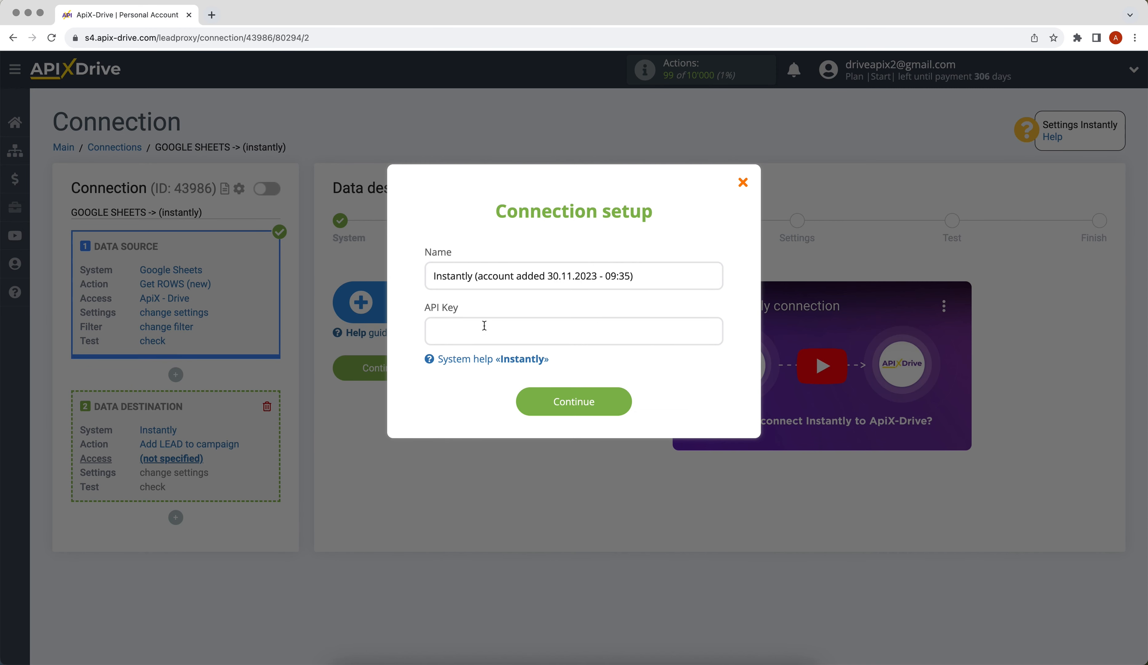
Back in ApiX-Drive, paste the API key into the Instantly connection setup and save the account.
right_click(484, 325)
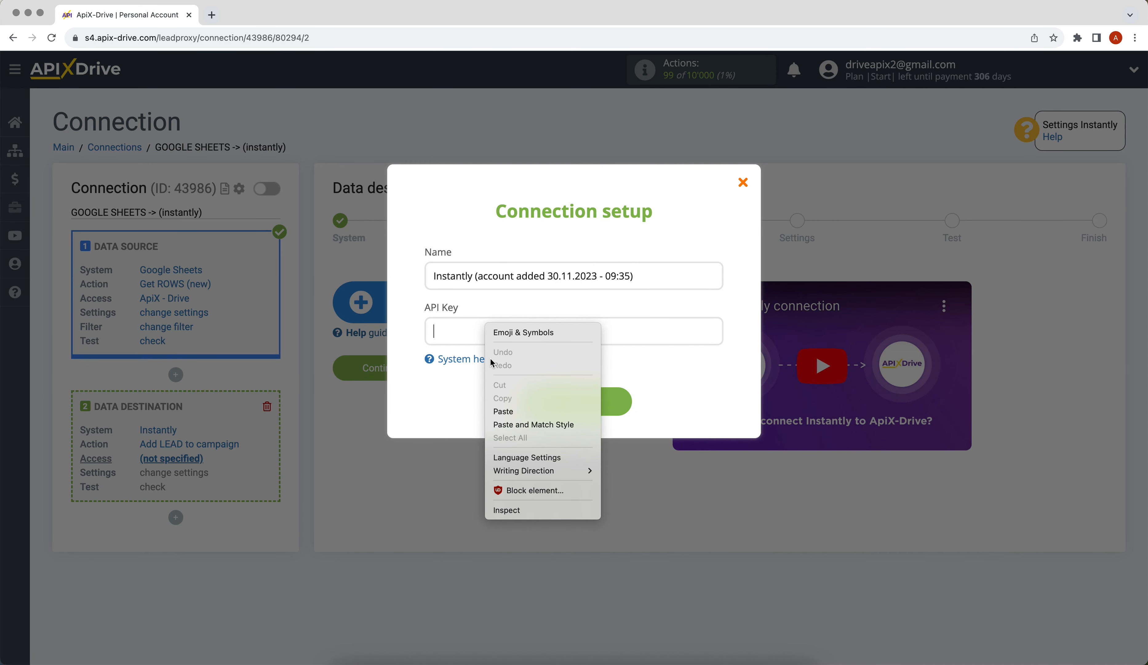
left_click(503, 409)
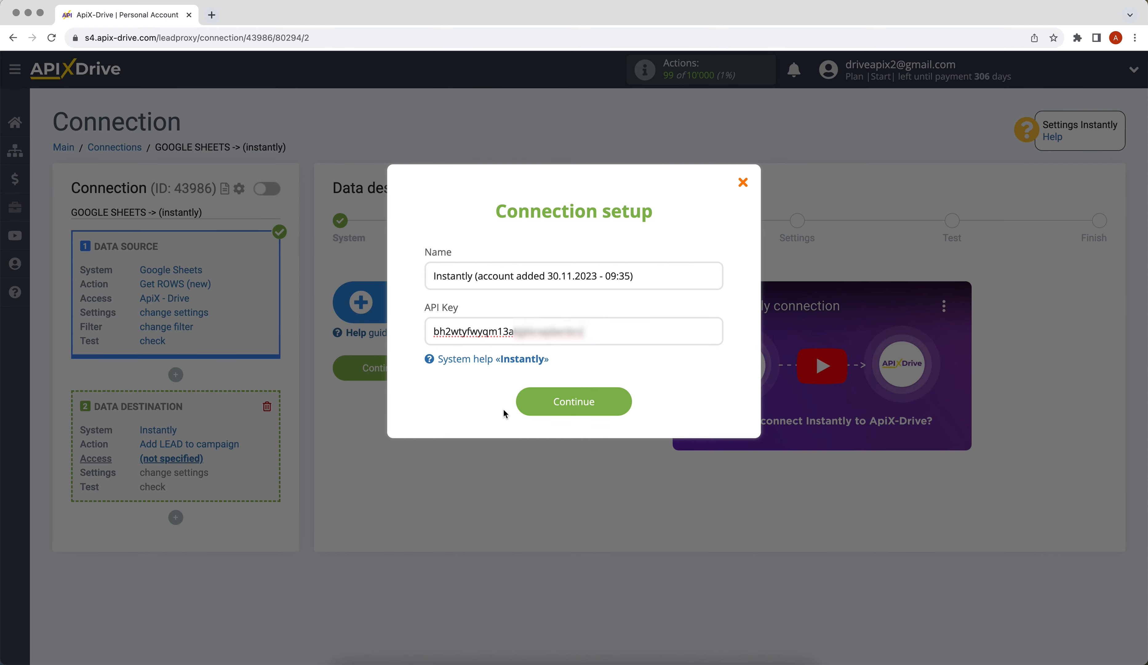
left_click(520, 406)
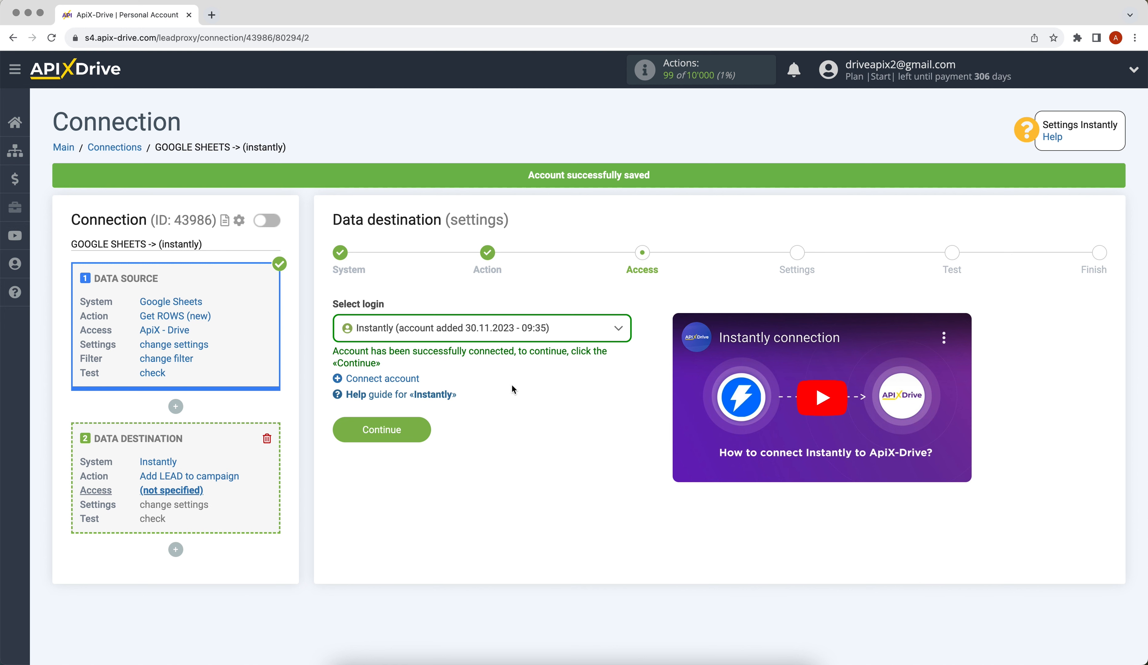
Choose the newly added Instantly account as the destination access and proceed to the settings stage.
left_click(511, 328)
left_click(492, 421)
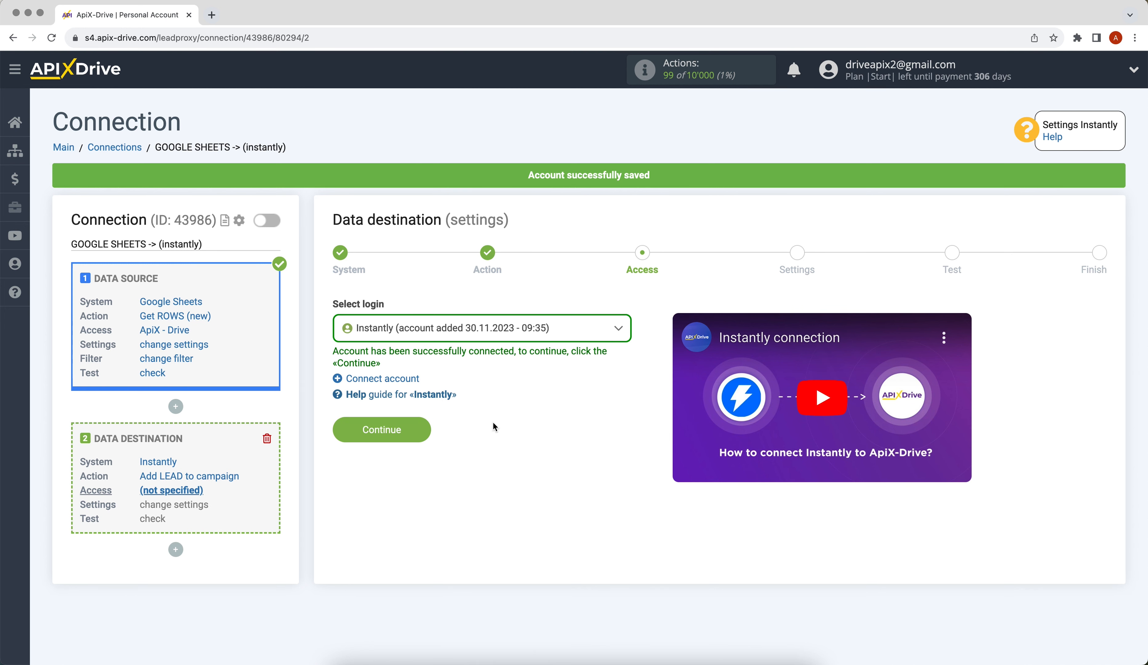
left_click(332, 427)
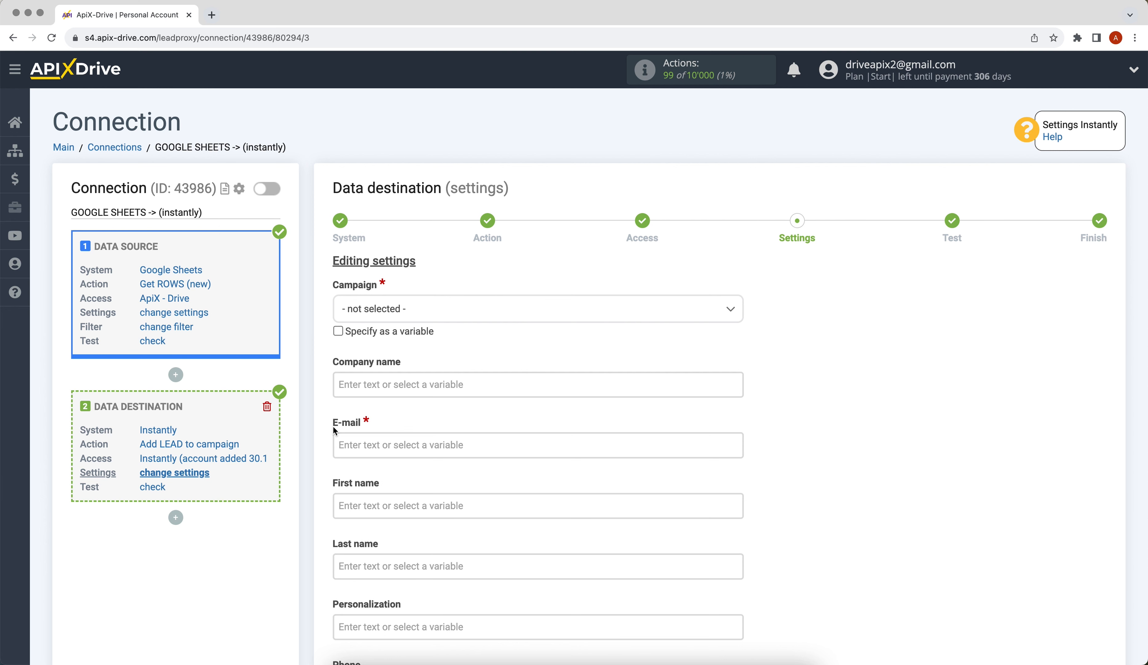
Map the destination's E-mail field to the Google Sheets Column C variable.
left_click(370, 444)
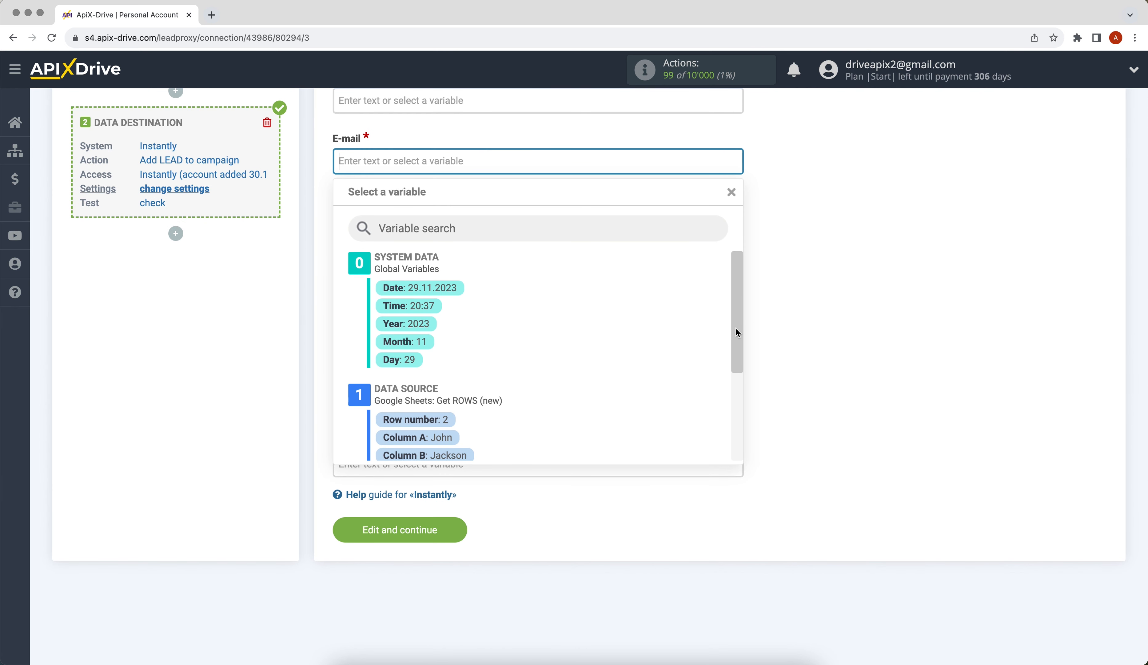
left_click_drag(738, 332, 736, 376)
left_click(530, 389)
Set the destination's Campaign to My Campaign.
scroll(529, 390, "up", 2)
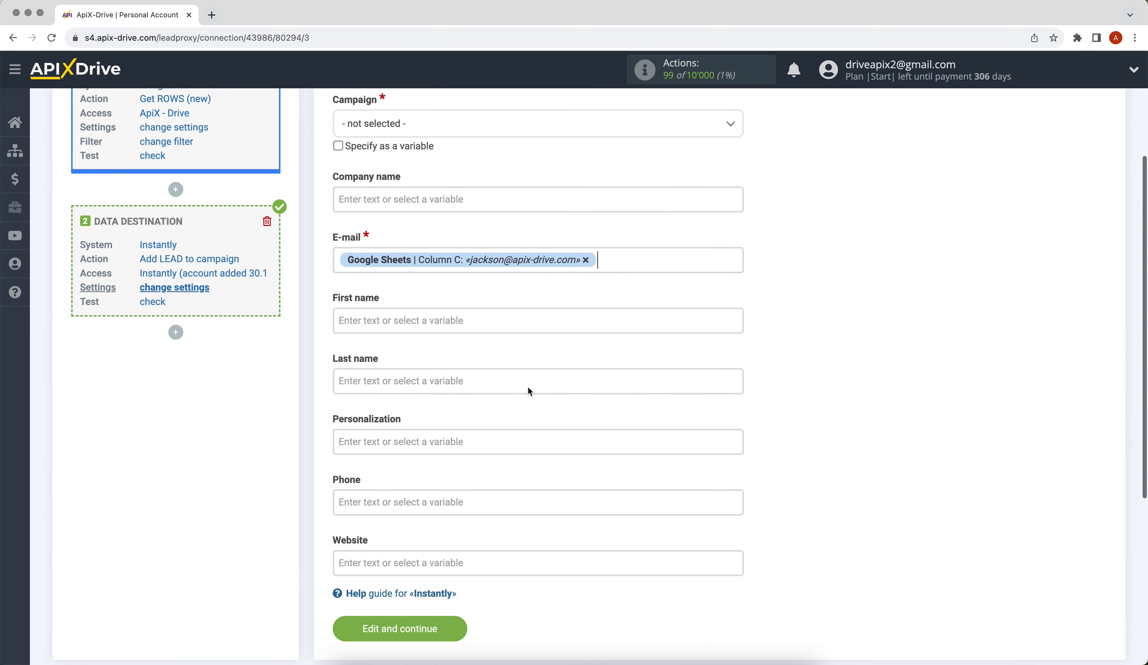
left_click(447, 132)
left_click(428, 208)
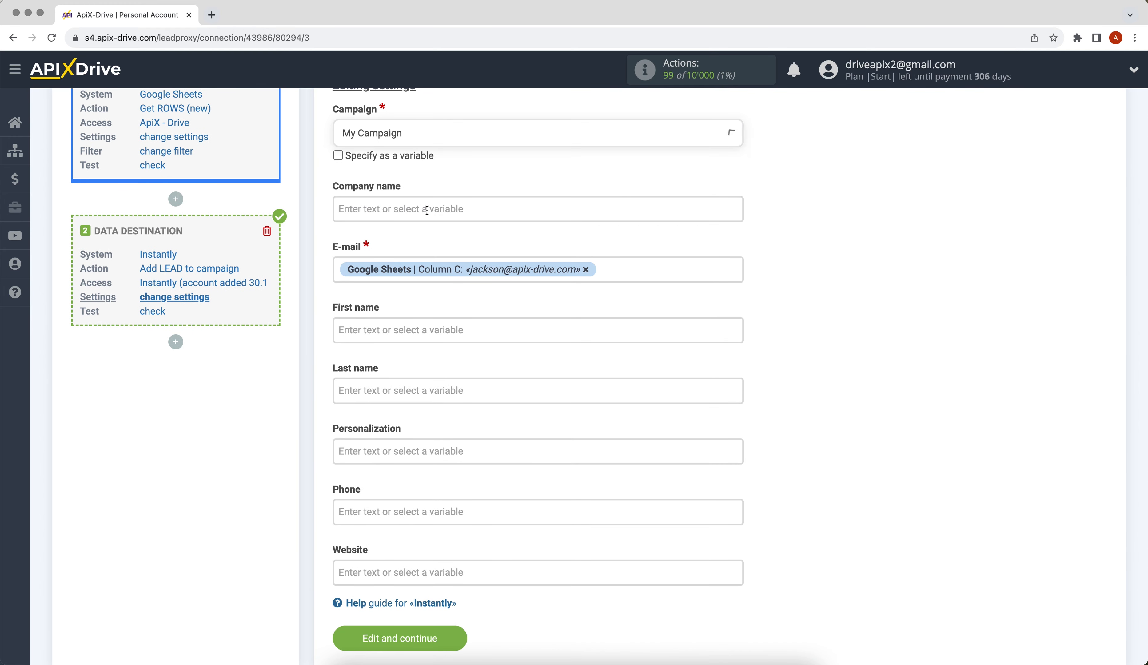
Map the destination's First name field to Google Sheets Column A and Last name to Column B.
left_click(416, 330)
left_click(436, 437)
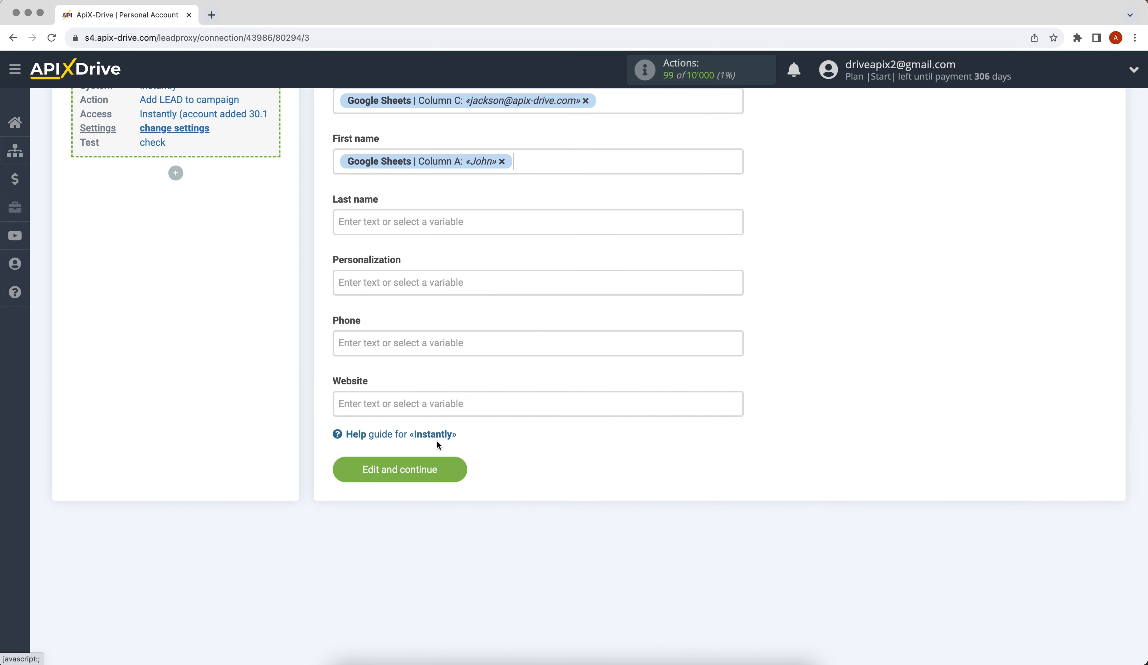
left_click(360, 223)
left_click(436, 457)
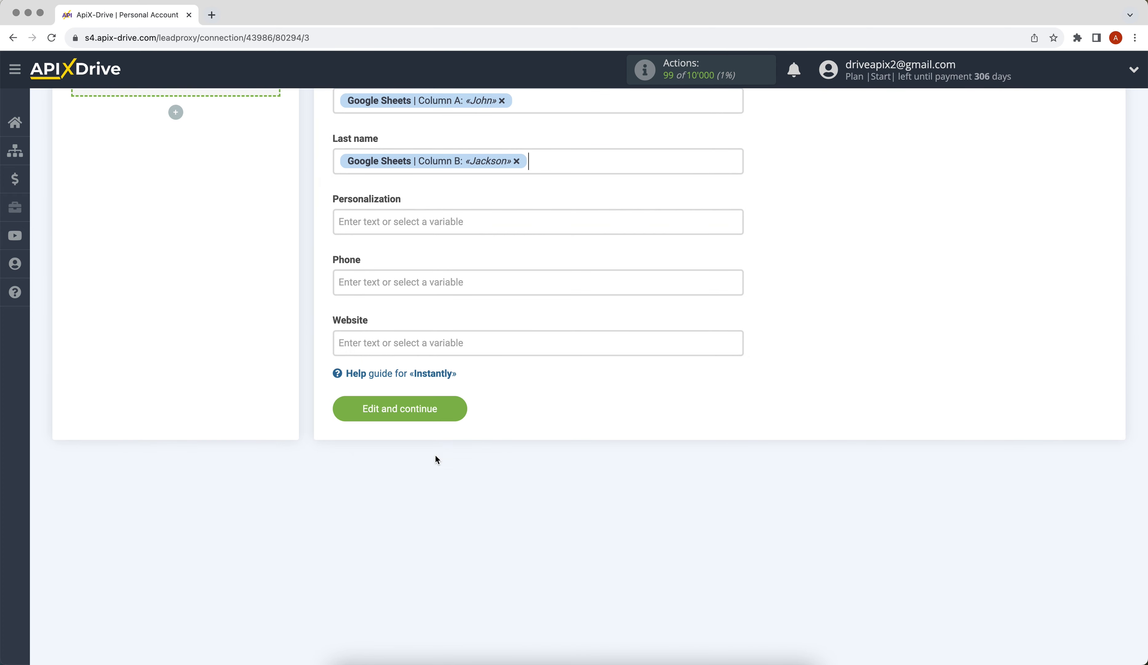
Map the destination's Phone field to the Google Sheets Column D variable.
left_click(396, 276)
left_click_drag(741, 353, 747, 433)
left_click(475, 401)
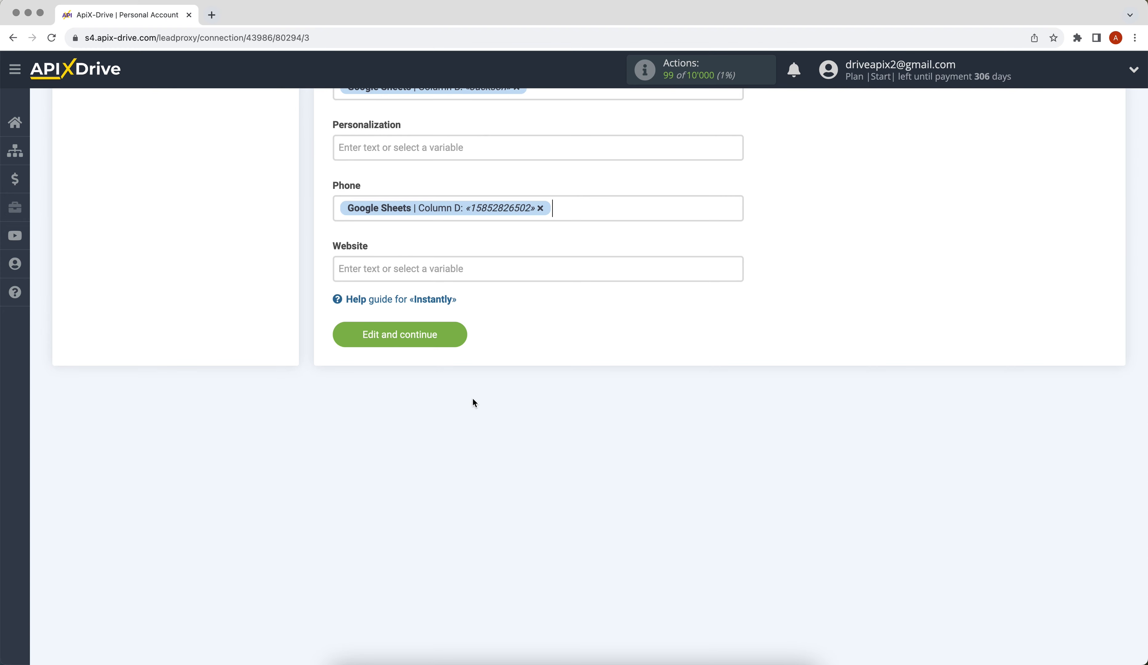
Set the Personalization field to "New data from Google Sheets" and proceed to the test stage.
left_click(392, 147)
type("N")
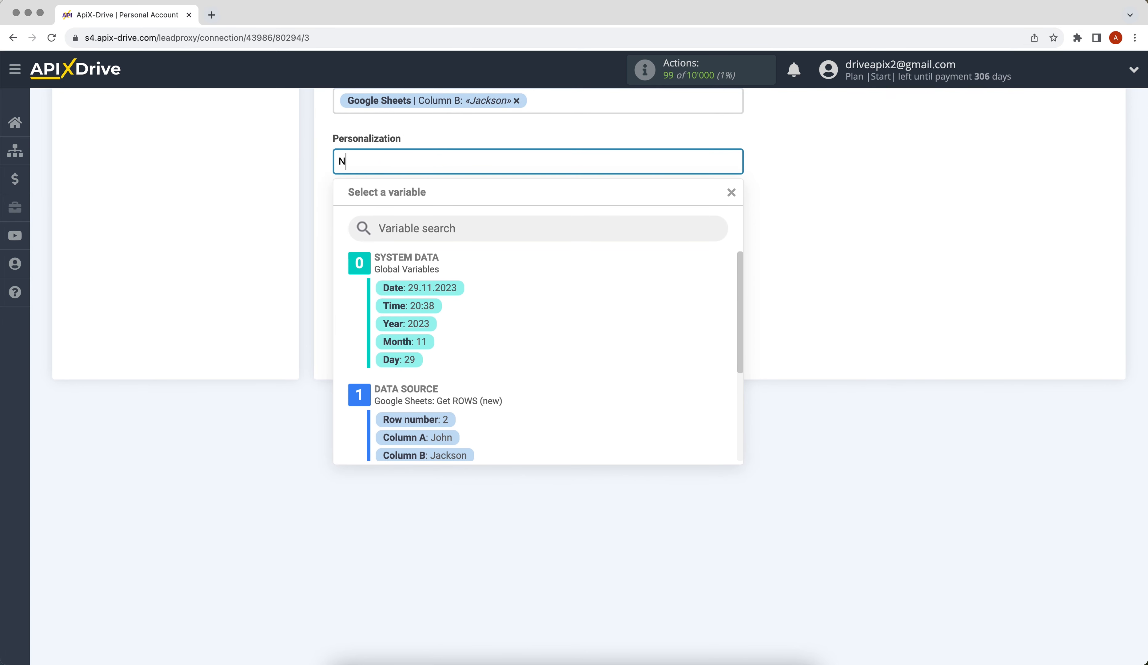
type("ew data from Google Sheets")
left_click(781, 245)
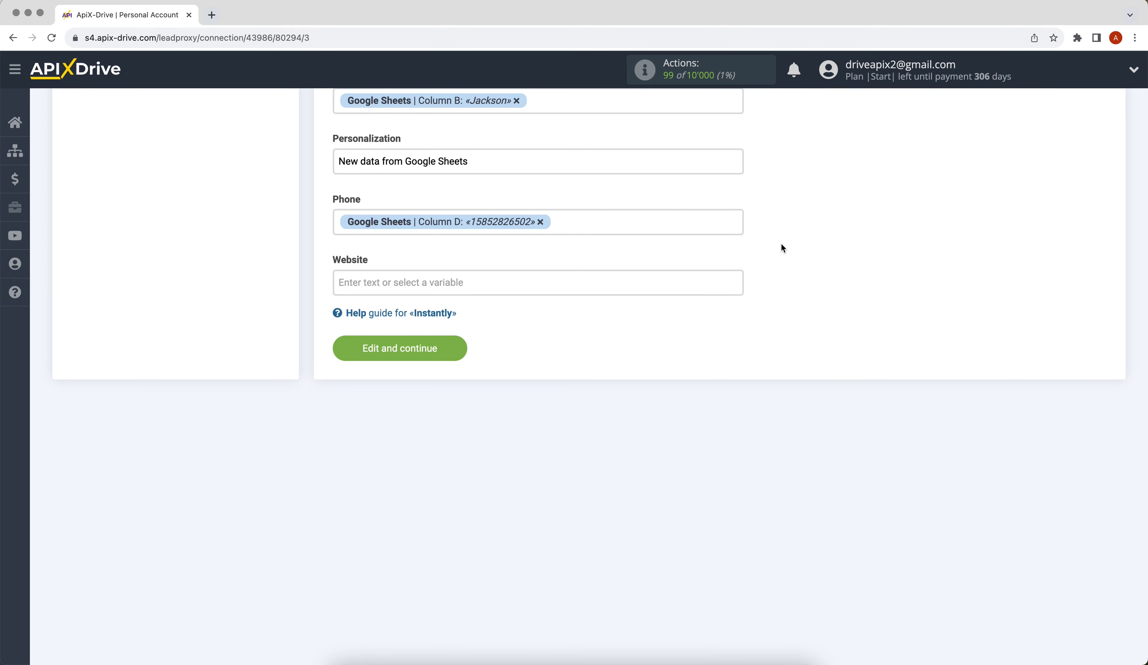
left_click(340, 351)
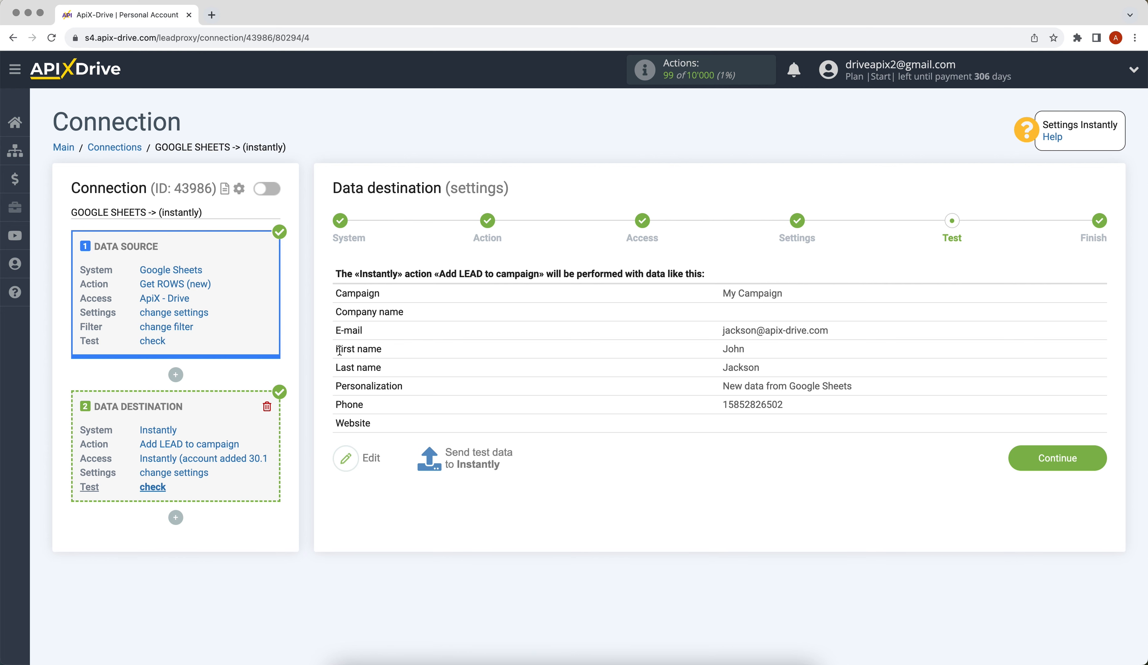
Send test data to Instantly, then check the new lead's details in My Campaign there.
left_click(457, 452)
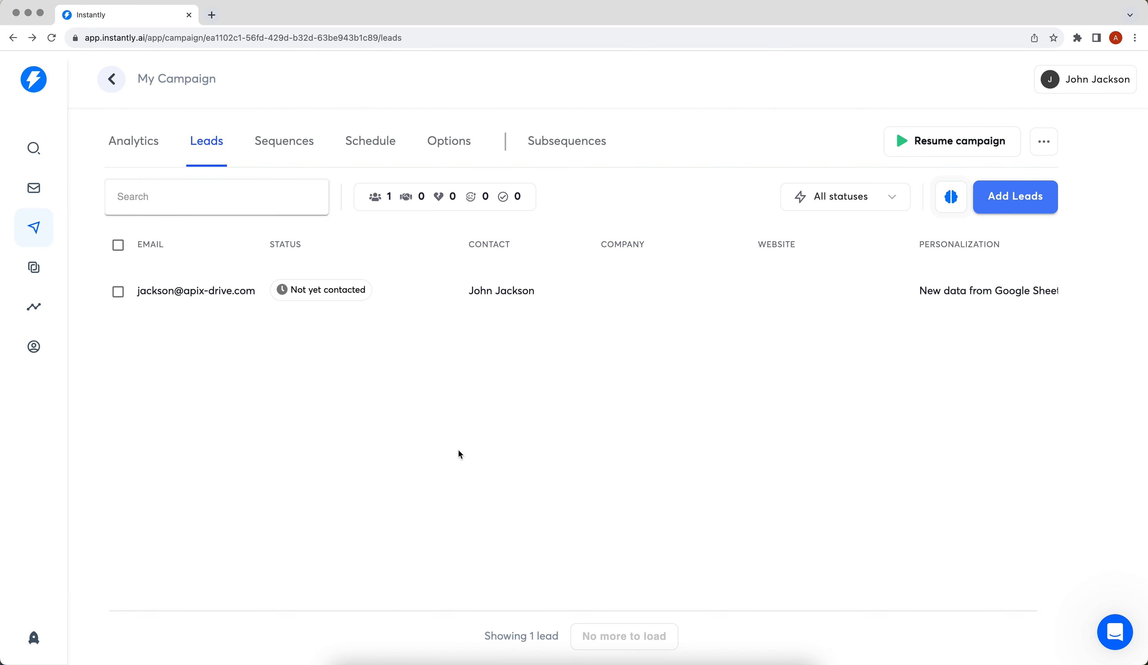
left_click(473, 288)
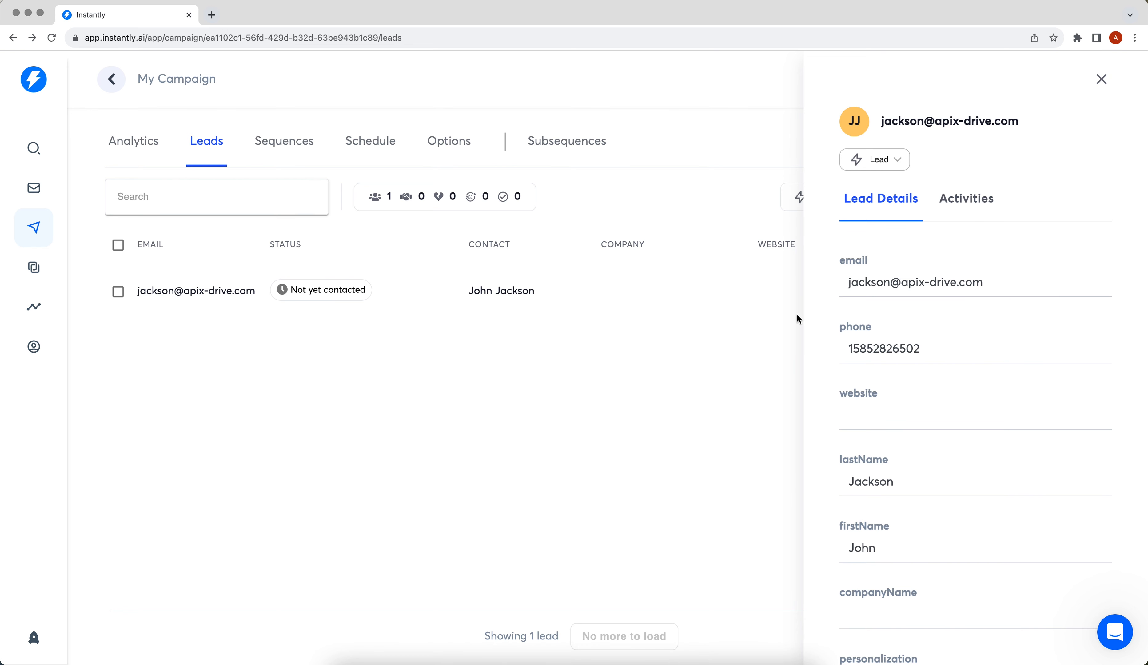
scroll(813, 319, "down", 1)
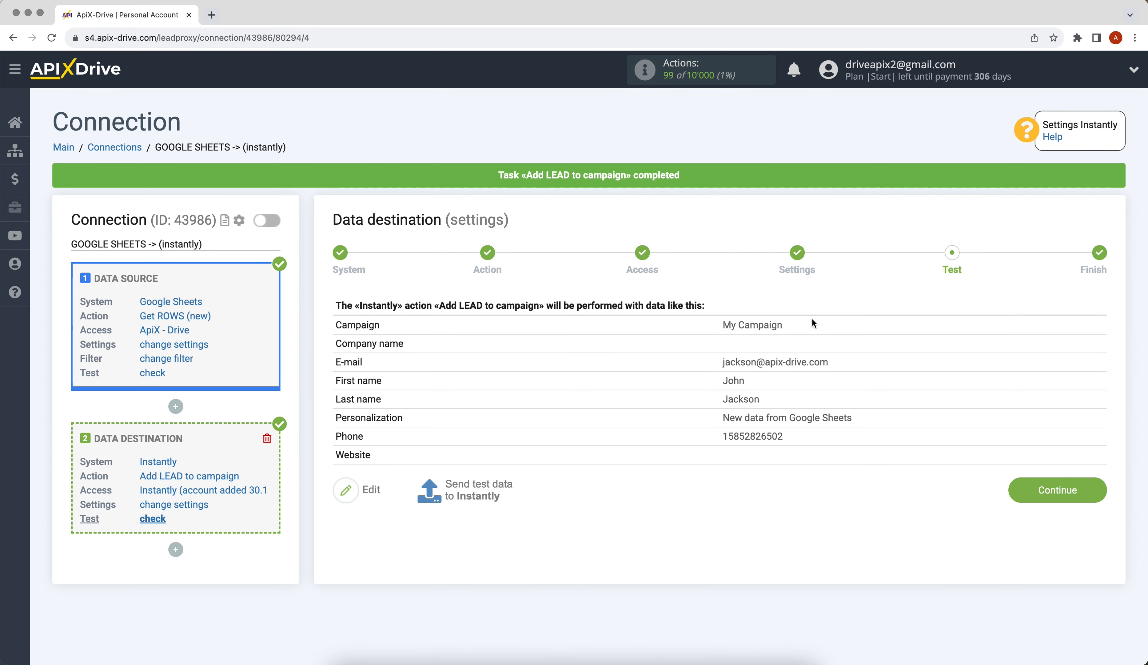
Back in ApiX-Drive, finish the data destination setup and enable automatic updates for the connection.
left_click(1023, 486)
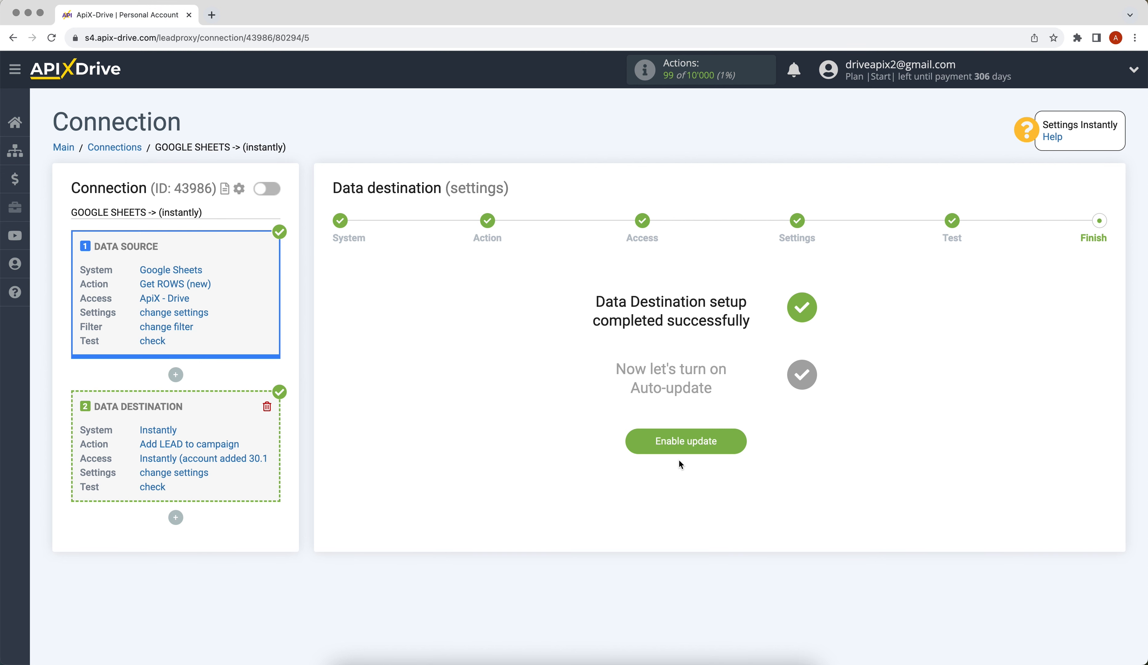
left_click(641, 440)
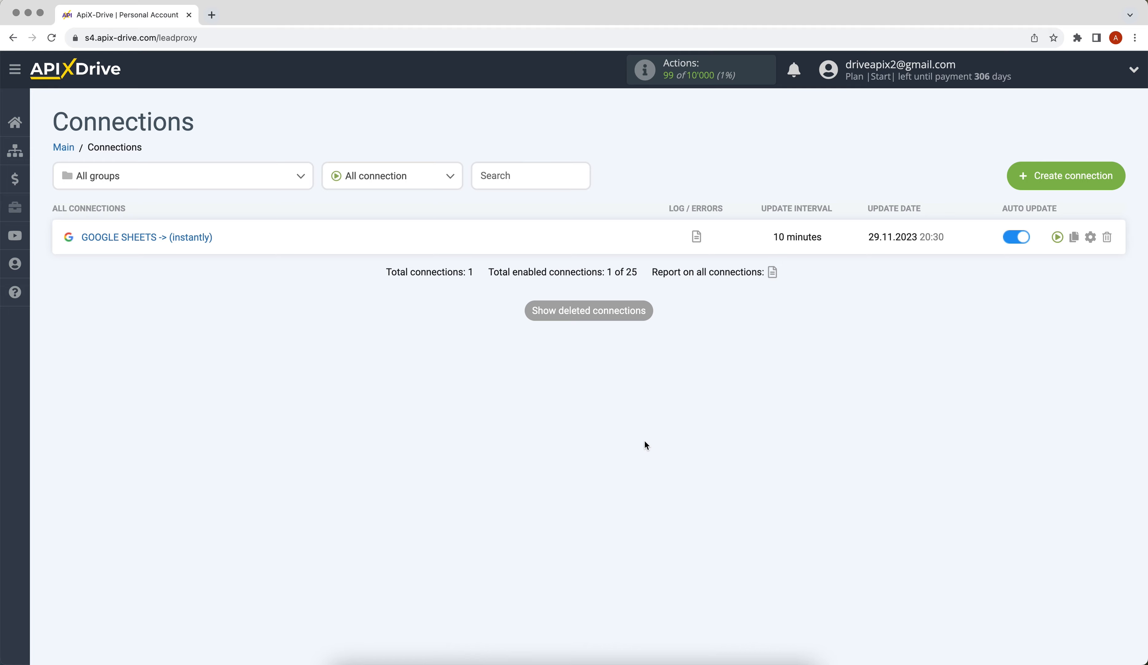
Set the update interval of the Google Sheets to Instantly connection to 5 minutes and save the setup.
left_click(1085, 242)
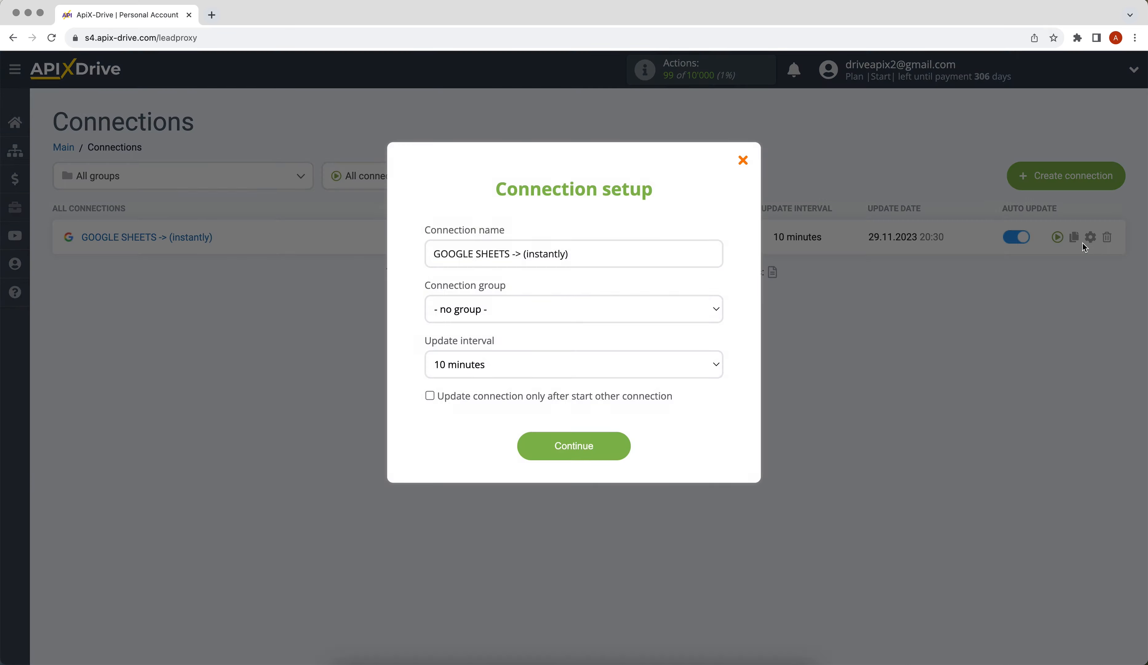
left_click(710, 371)
left_click(702, 354)
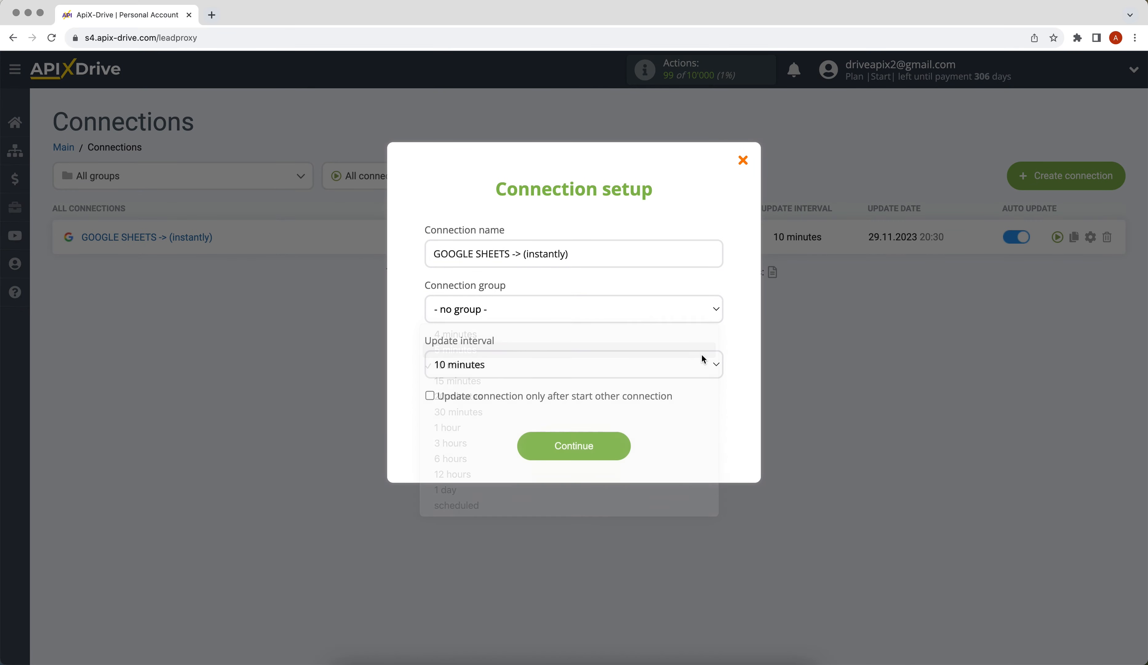
left_click(530, 447)
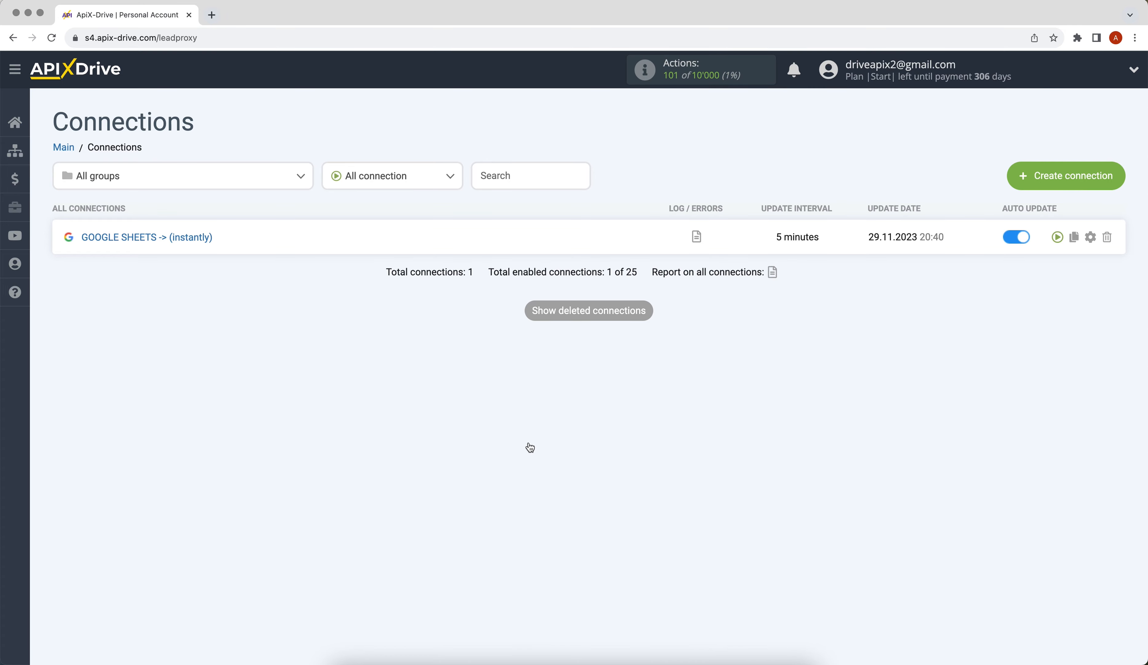